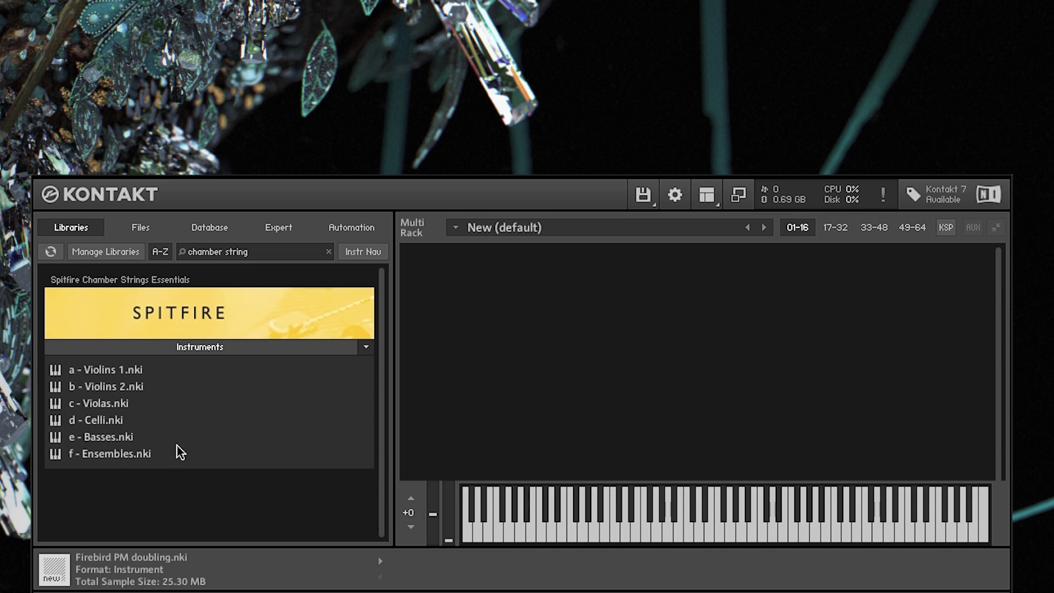
Load the Violins 1 instrument from Spitfire Chamber Strings Essentials and check its advanced and simple views.
double_click(130, 371)
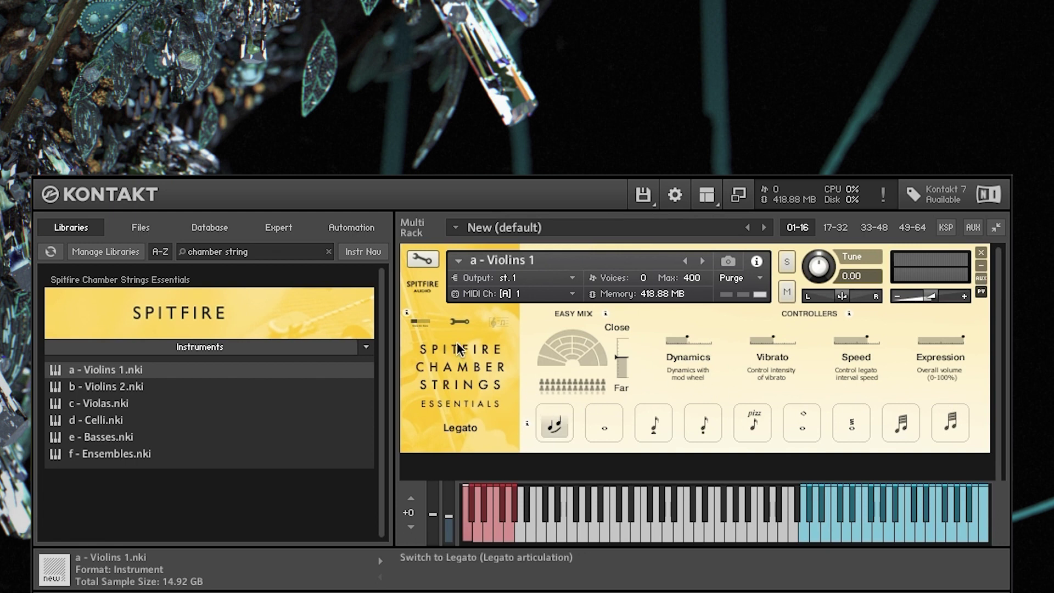
left_click(459, 323)
left_click(422, 324)
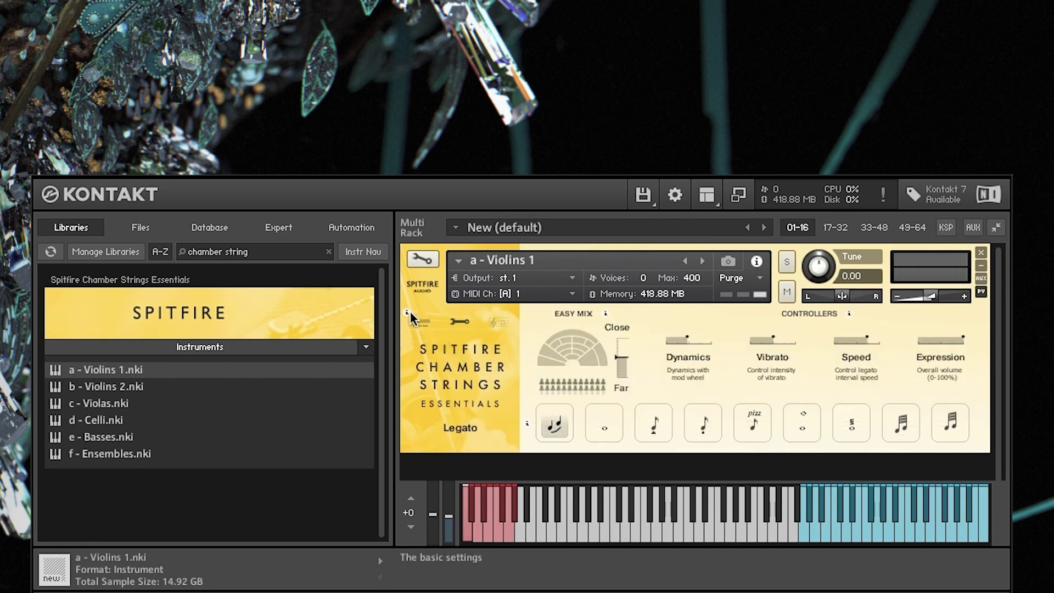
Read the help bubbles for the instrument views and for the Easy Mix, dismissing each one.
left_click(407, 312)
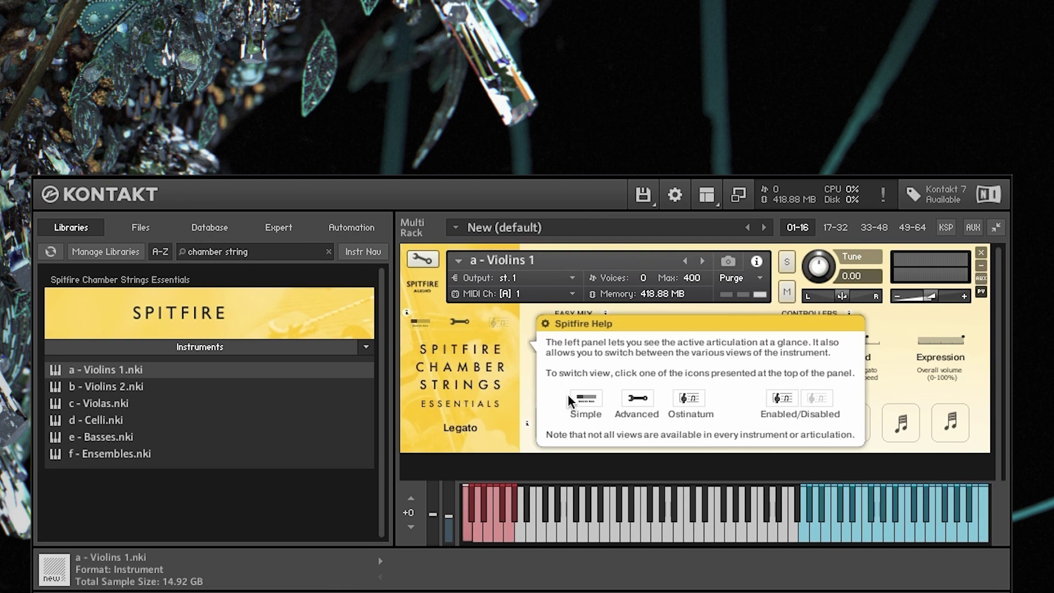
left_click(542, 324)
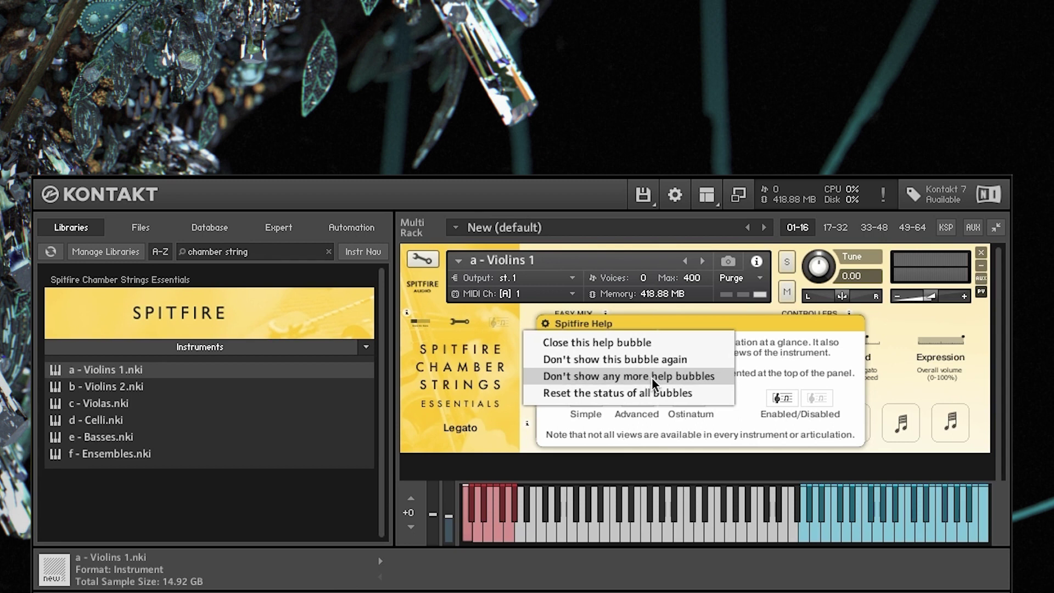
left_click(642, 359)
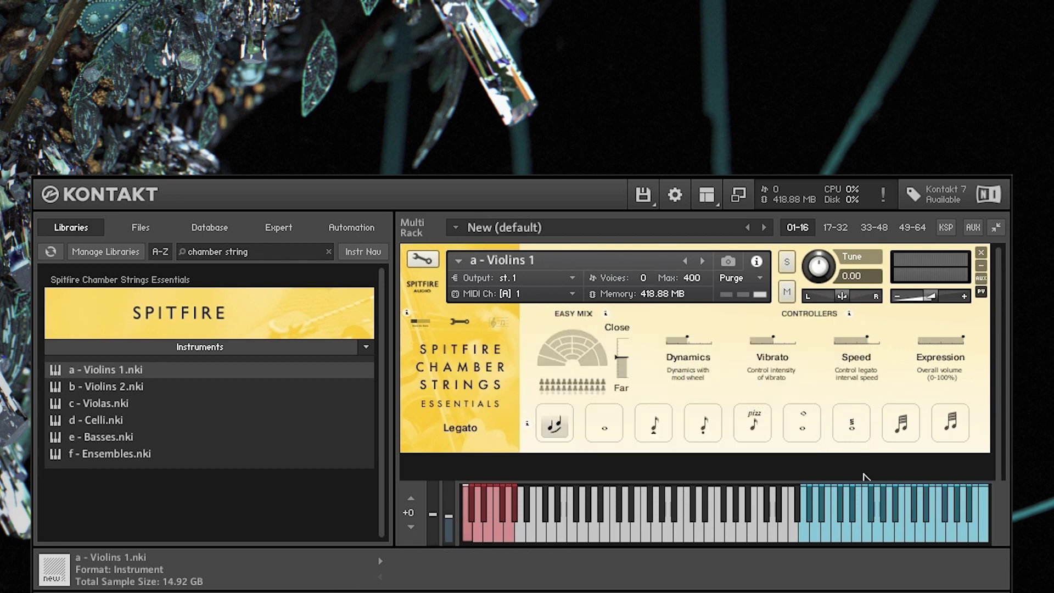
left_click(606, 313)
left_click(656, 322)
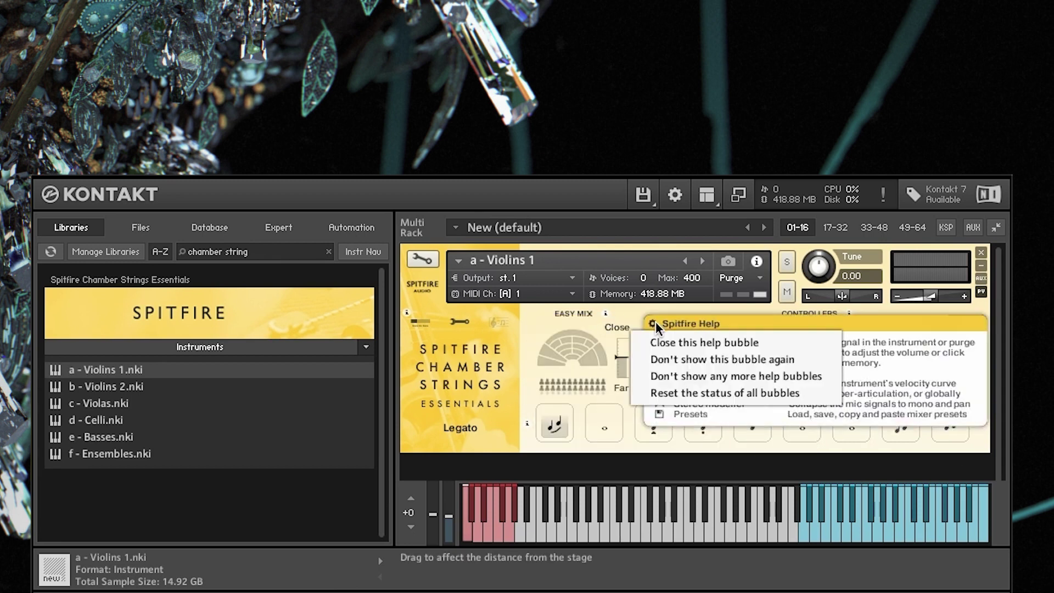
left_click(727, 344)
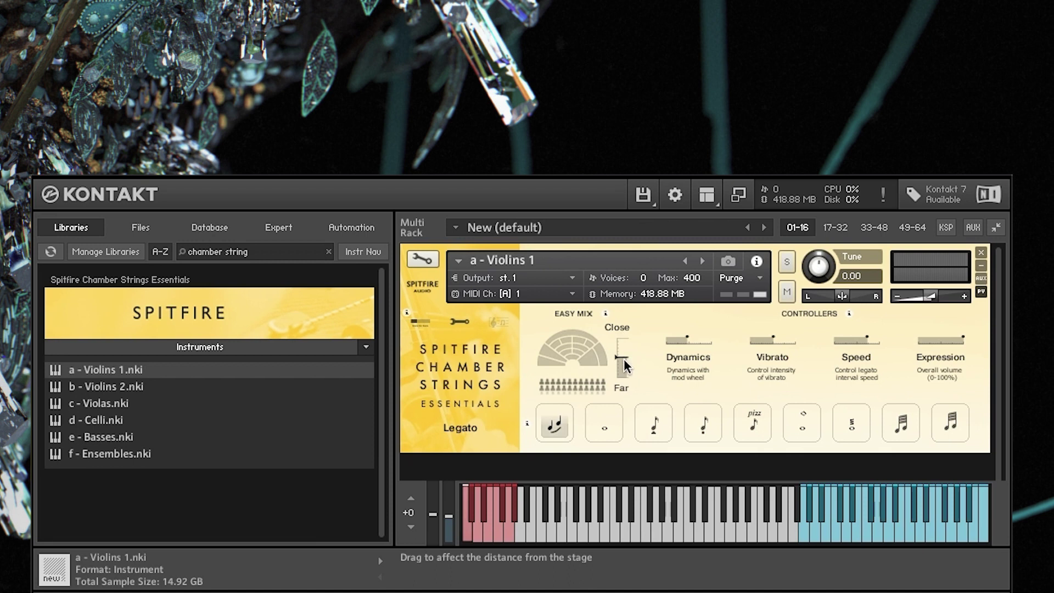
Sweep the Easy Mix distance fully to Far and fully to Close, and leave it about midway.
left_click_drag(625, 365, 631, 403)
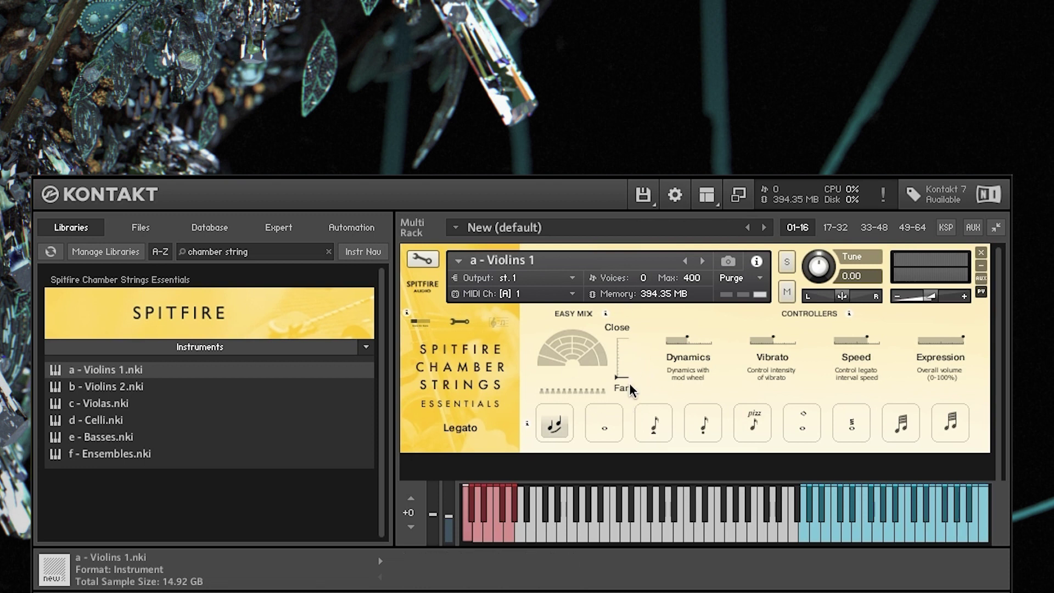
left_click_drag(627, 378, 650, 291)
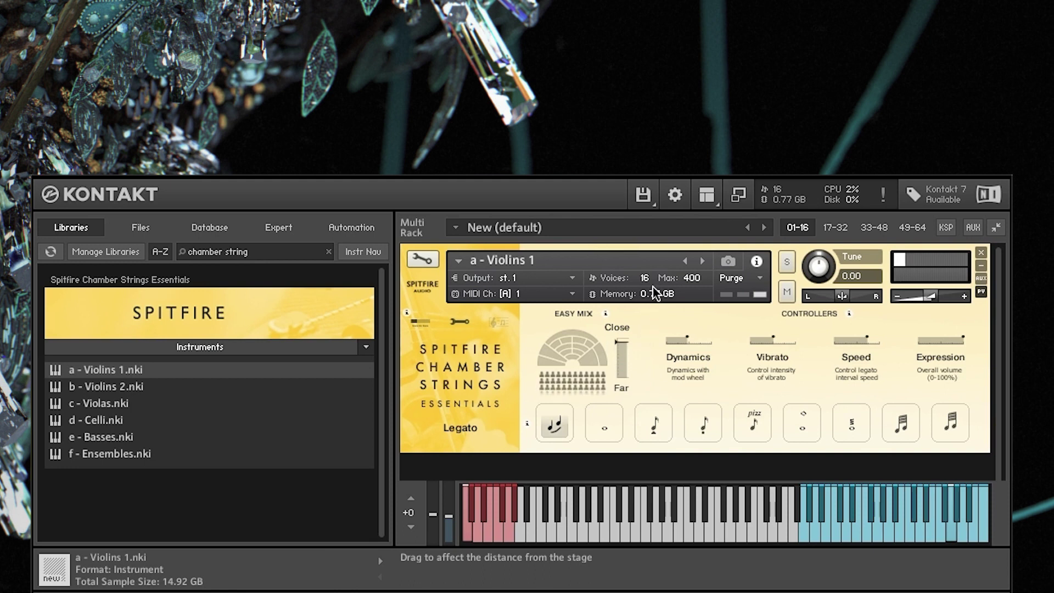
left_click_drag(636, 339, 632, 385)
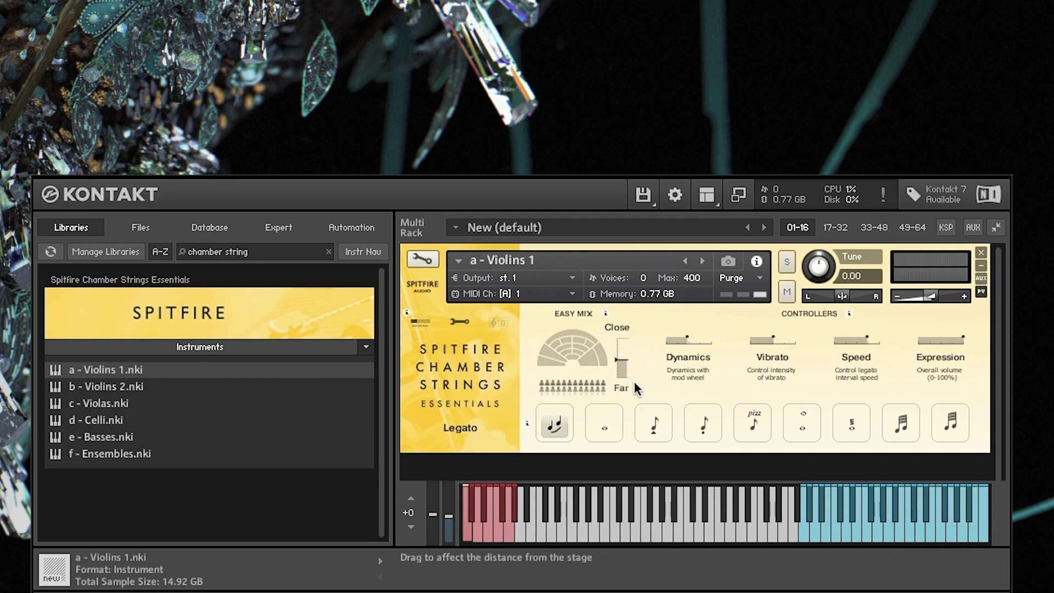
Purge the Close microphone in the advanced view, load it again, and return to the simple view.
left_click(458, 324)
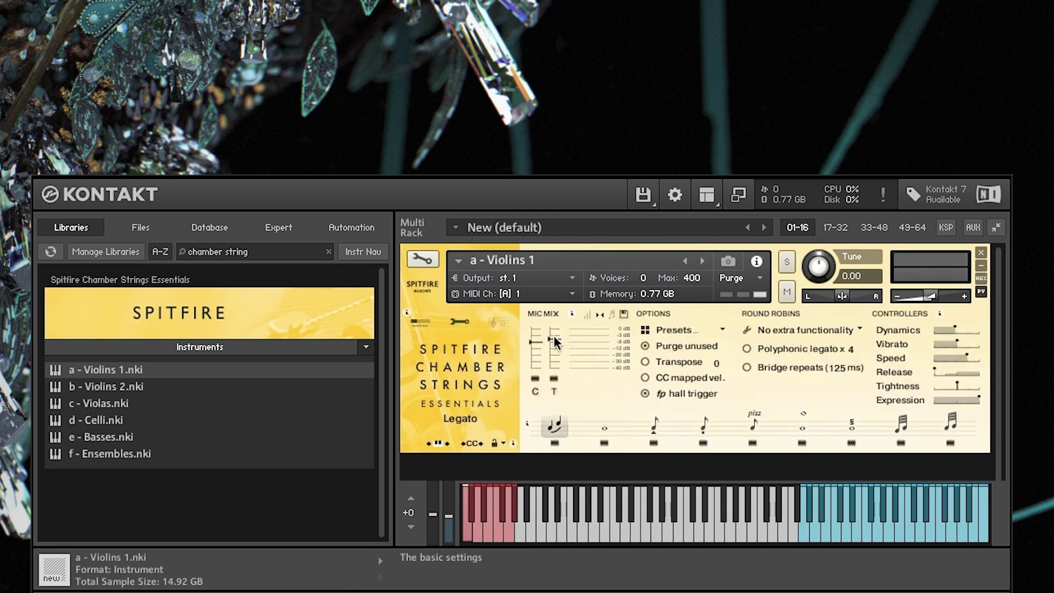
left_click(541, 378)
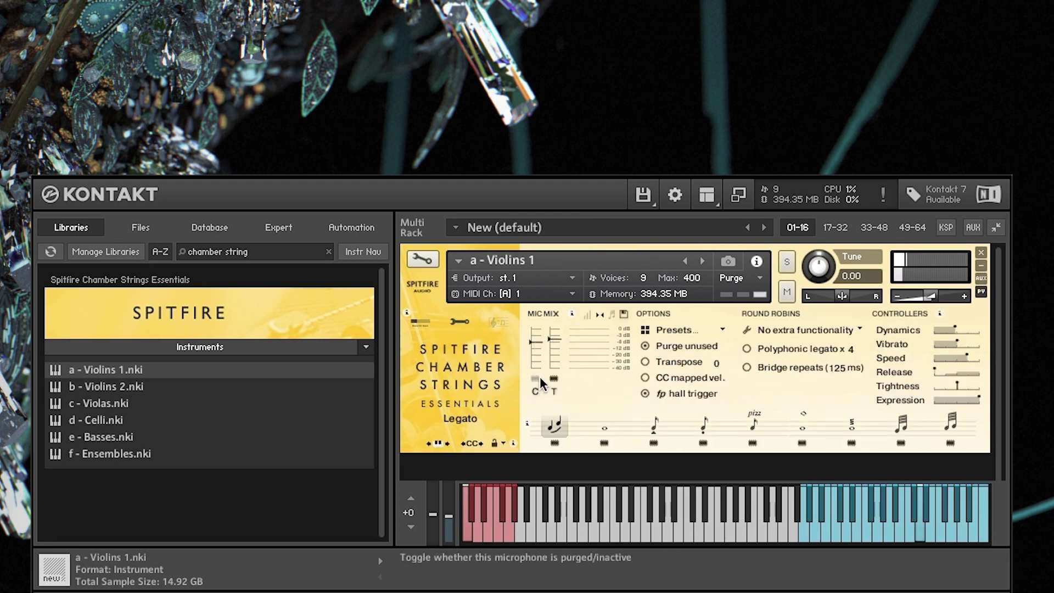
left_click(536, 380)
left_click(534, 379)
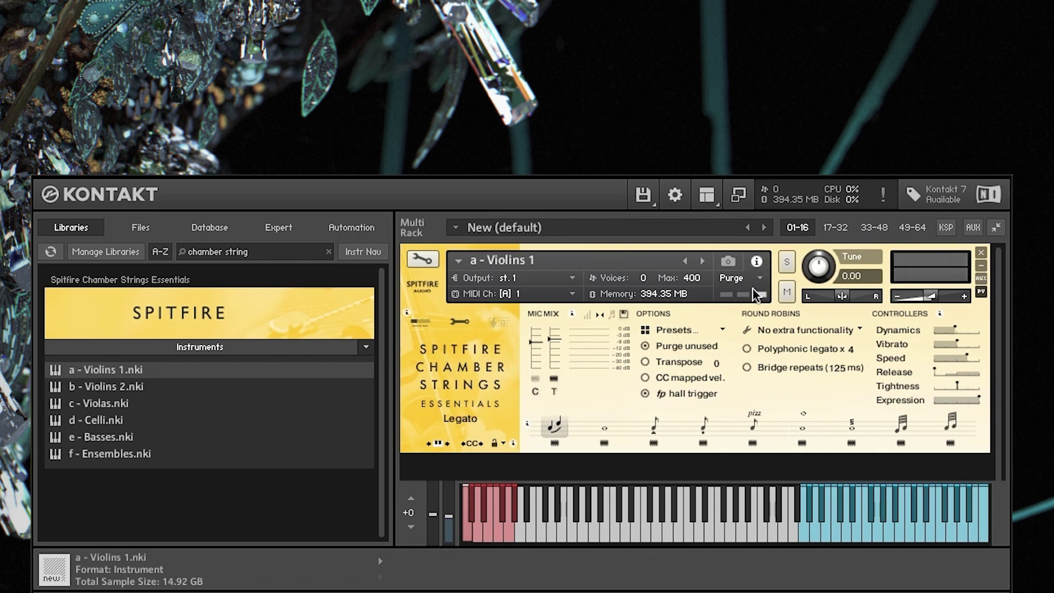
left_click(536, 379)
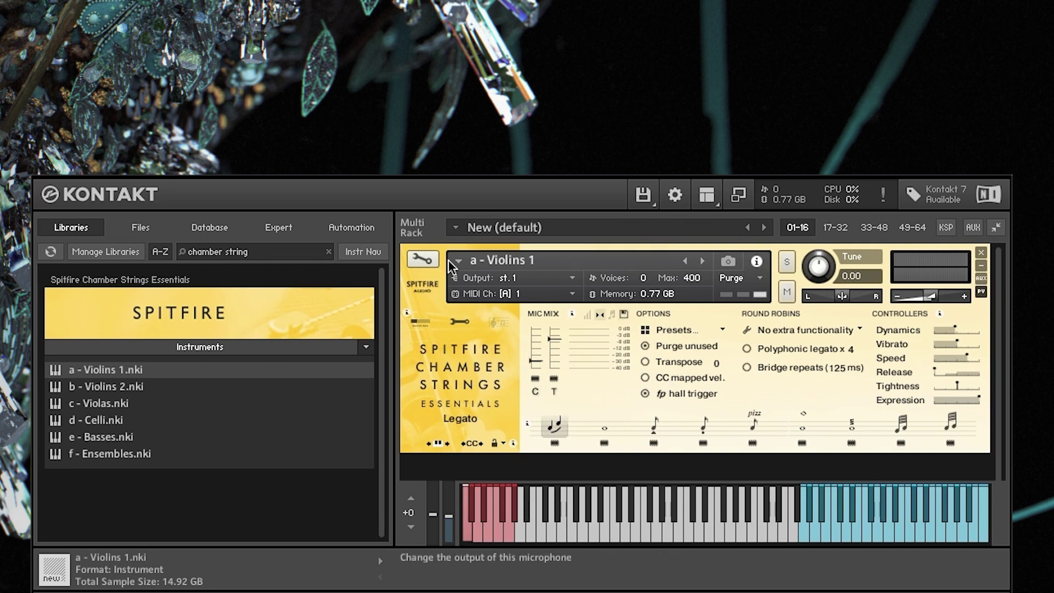
left_click(454, 324)
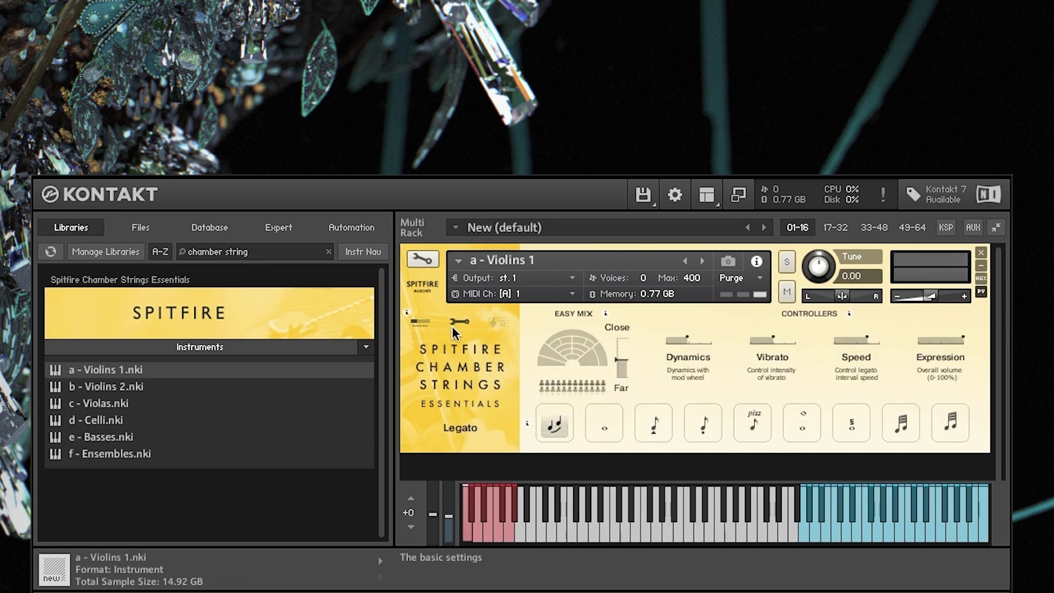
left_click(456, 324)
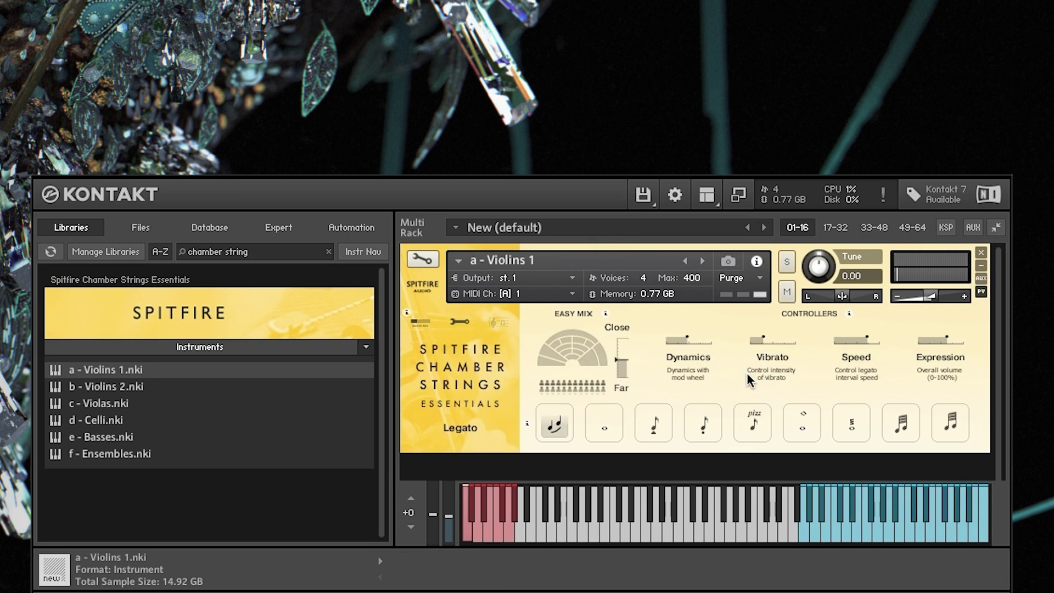
Try the options attached to the Vibrato controller.
right_click(763, 343)
left_click(852, 367)
right_click(773, 341)
left_click(826, 354)
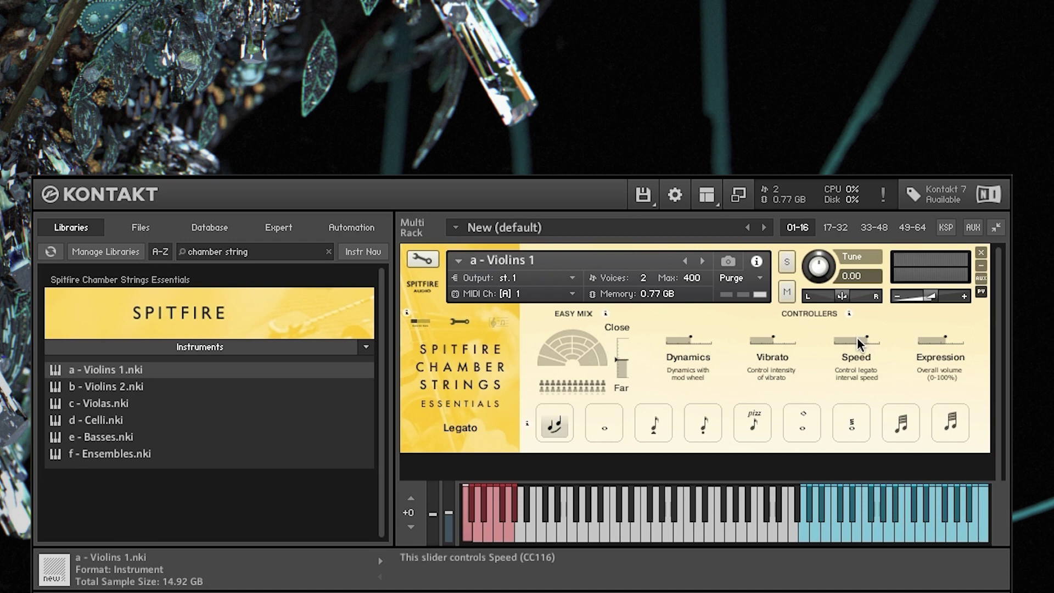
Try slower legato intervals with the Speed controller and return it to its high setting.
left_click_drag(860, 341, 839, 364)
left_click_drag(866, 340, 844, 356)
left_click_drag(835, 340, 865, 343)
Mute the Close microphone in the advanced mic mix and raise the T microphone to 0 dB.
left_click(459, 322)
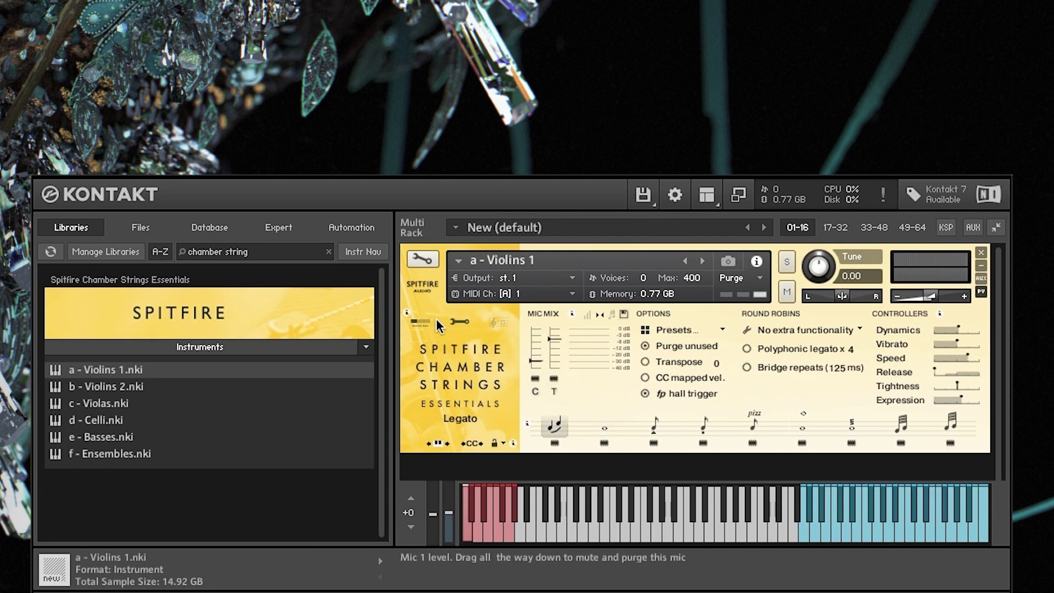
left_click(418, 324)
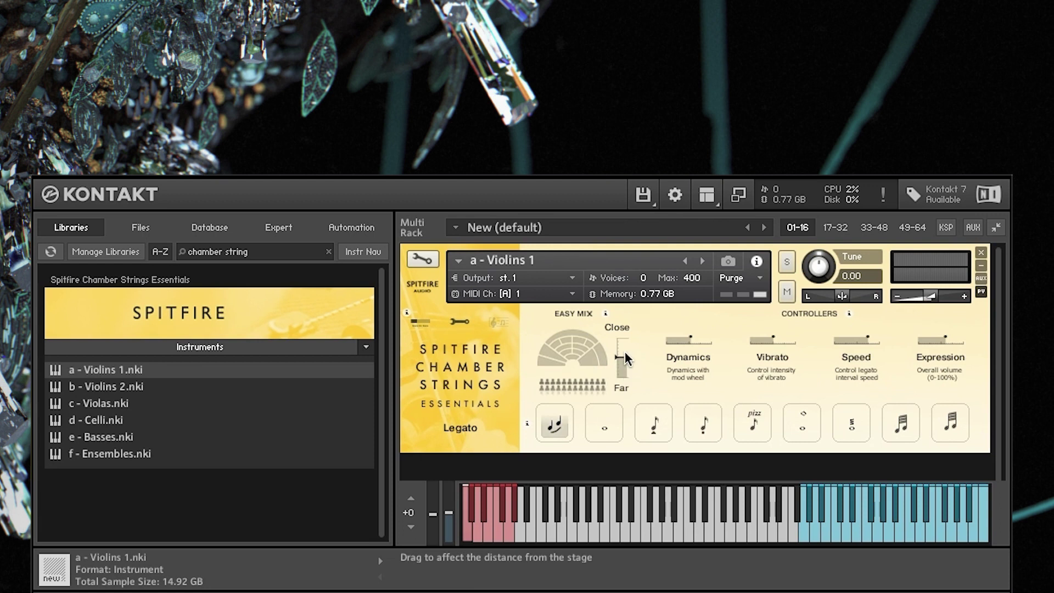
left_click(464, 323)
left_click_drag(535, 339, 536, 366)
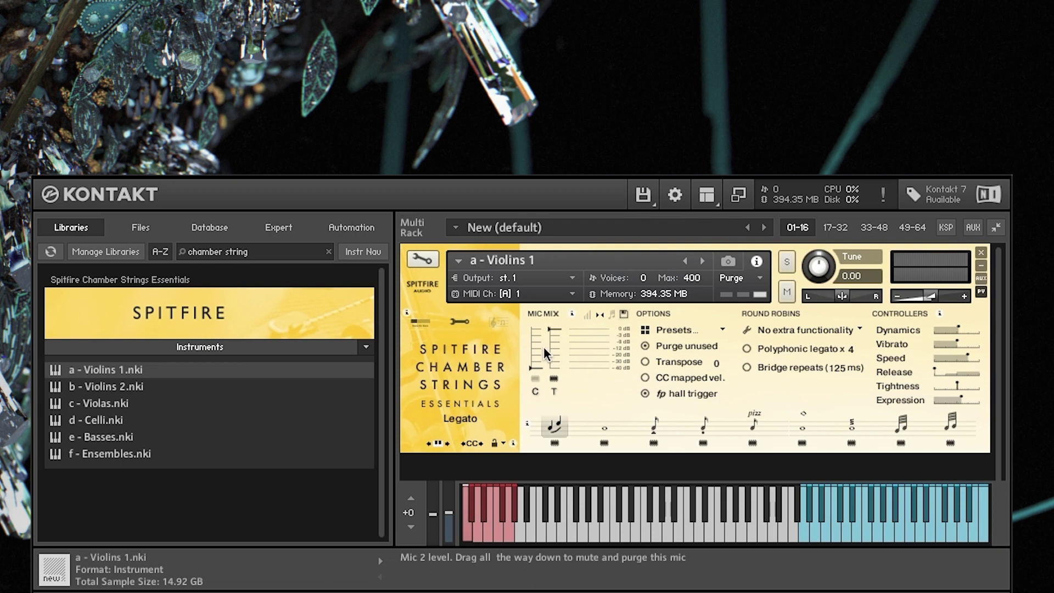
Try the Shelf velocity curve for the velocity mapping and restore Linear velocity.
left_click(587, 314)
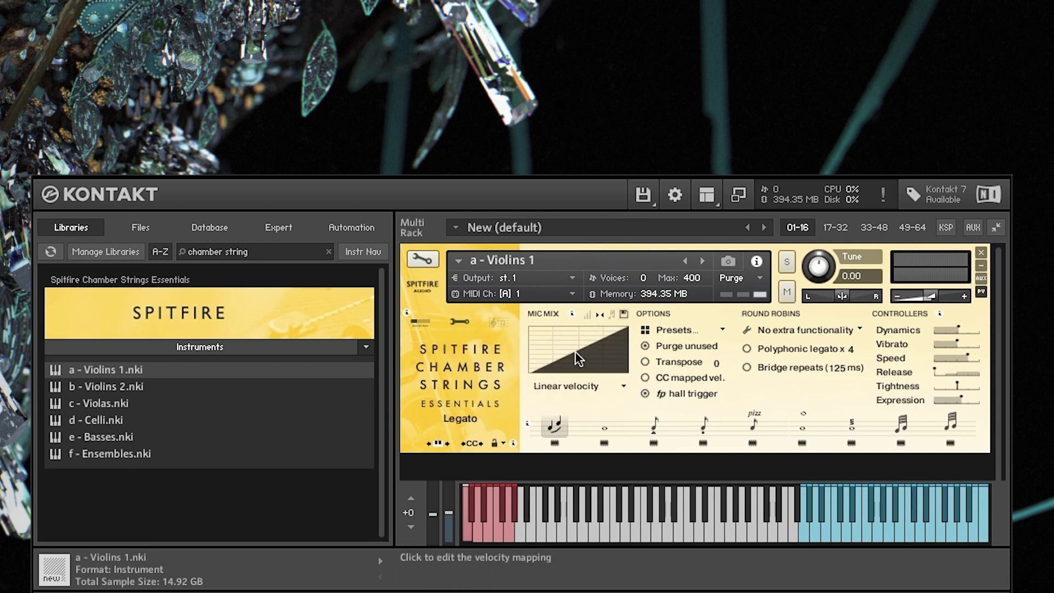
left_click(624, 388)
left_click(609, 420)
left_click(623, 388)
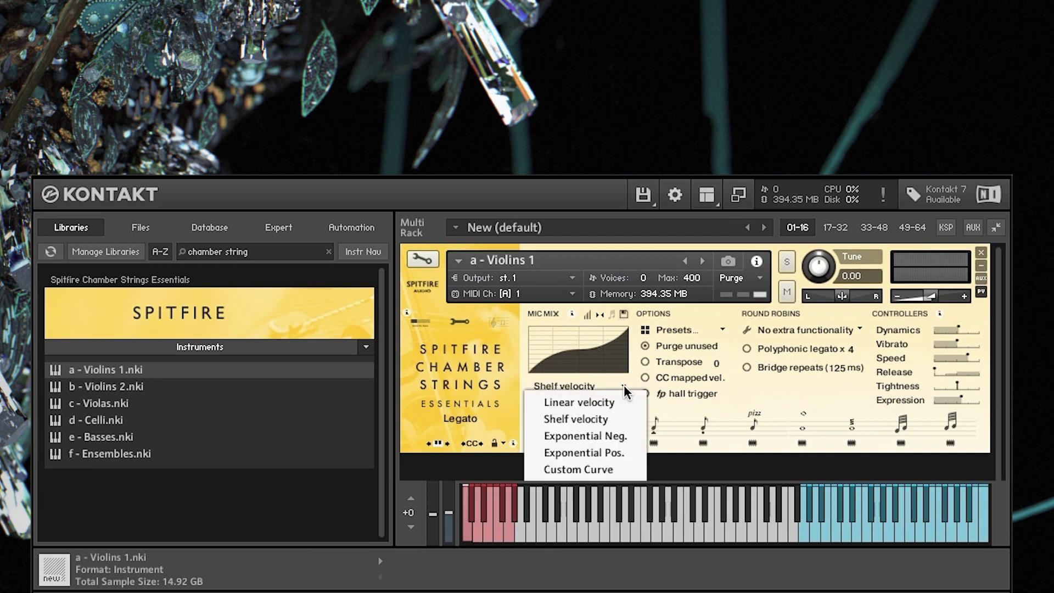
left_click(582, 403)
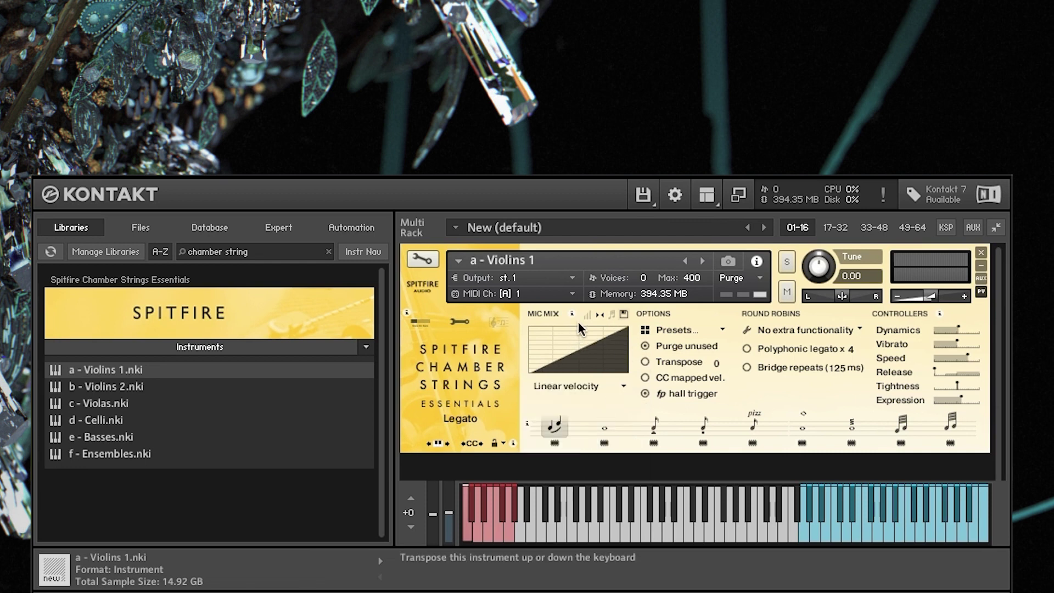
Look at the microphones' stereo width and pan controls and at the available option presets.
left_click(598, 314)
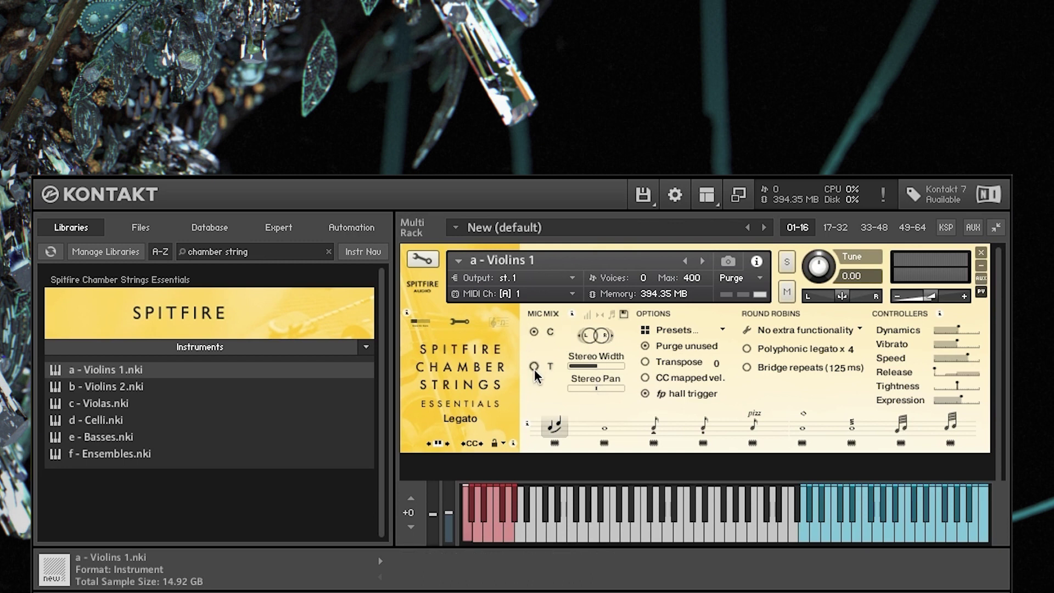
left_click(587, 314)
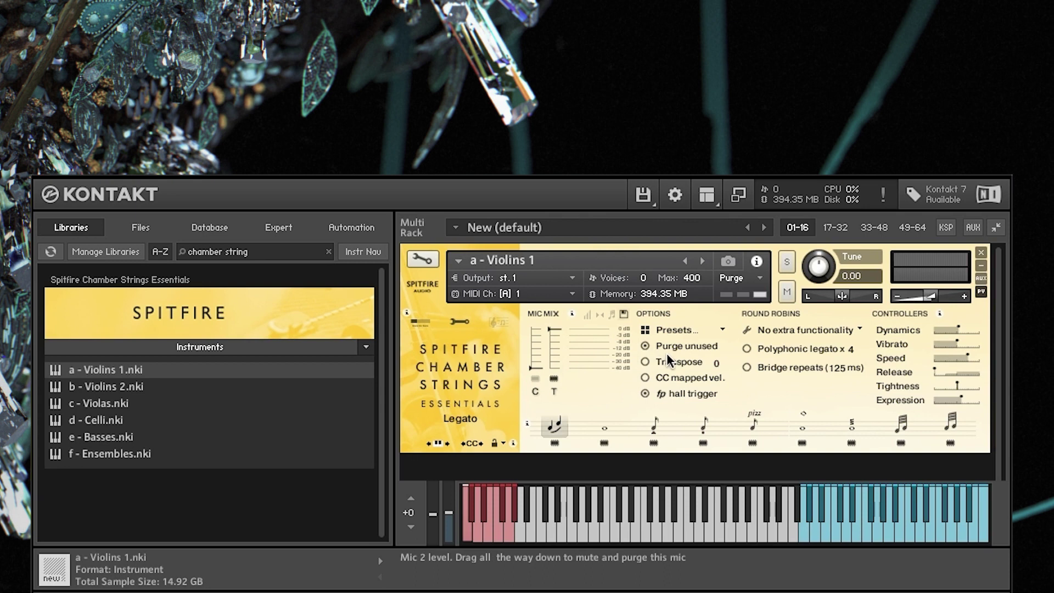
left_click(702, 328)
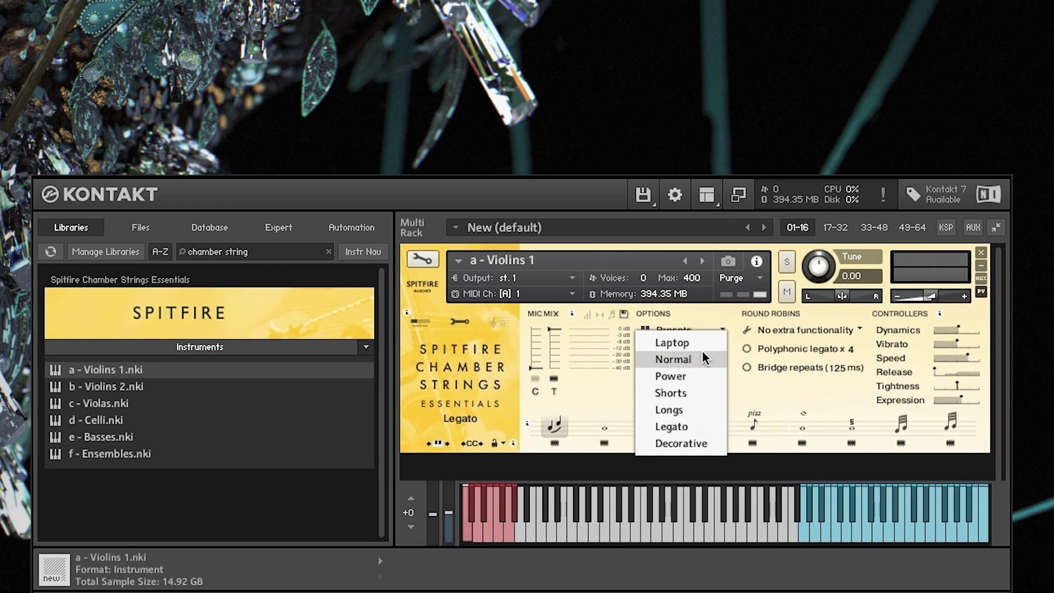
left_click(684, 308)
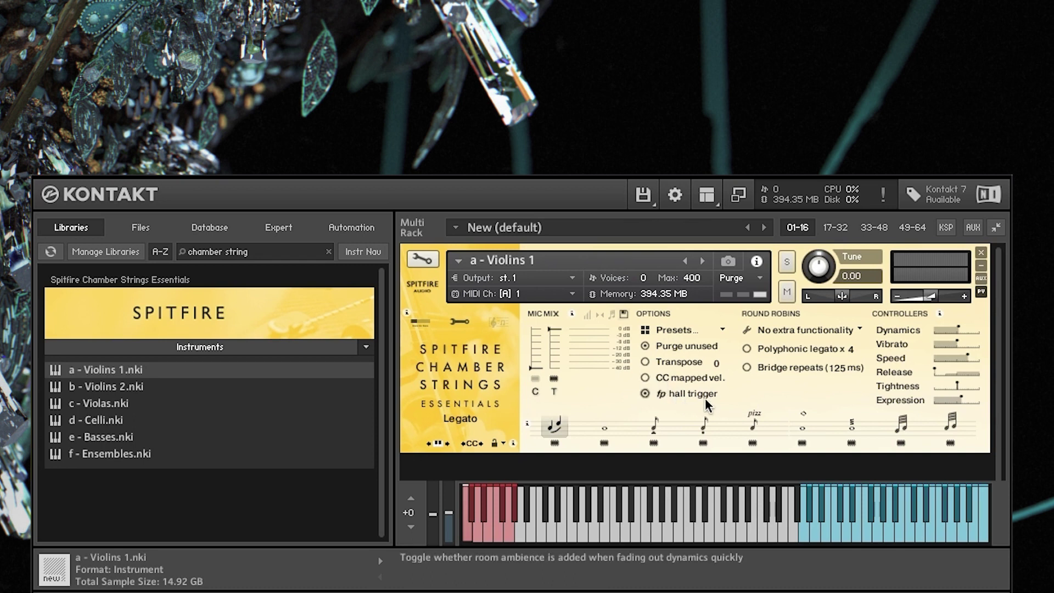
Look at the extra round robin functions and try out the Tightness controller.
left_click(860, 328)
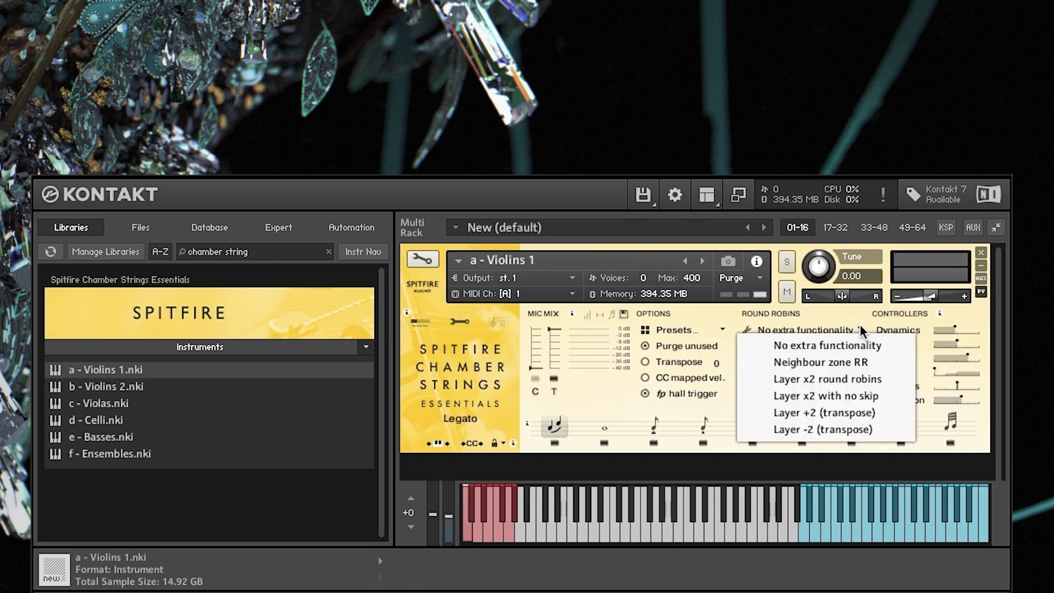
left_click(759, 314)
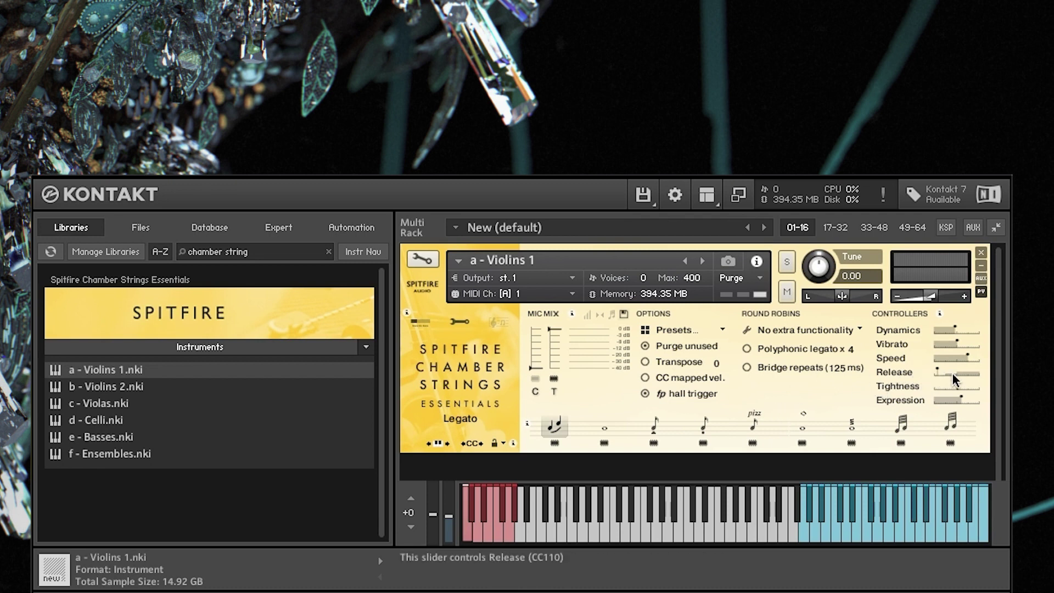
left_click_drag(964, 381, 897, 397)
Audition the Long and Long Harmonics articulations and switch the instrument to Tremolo.
left_click(606, 426)
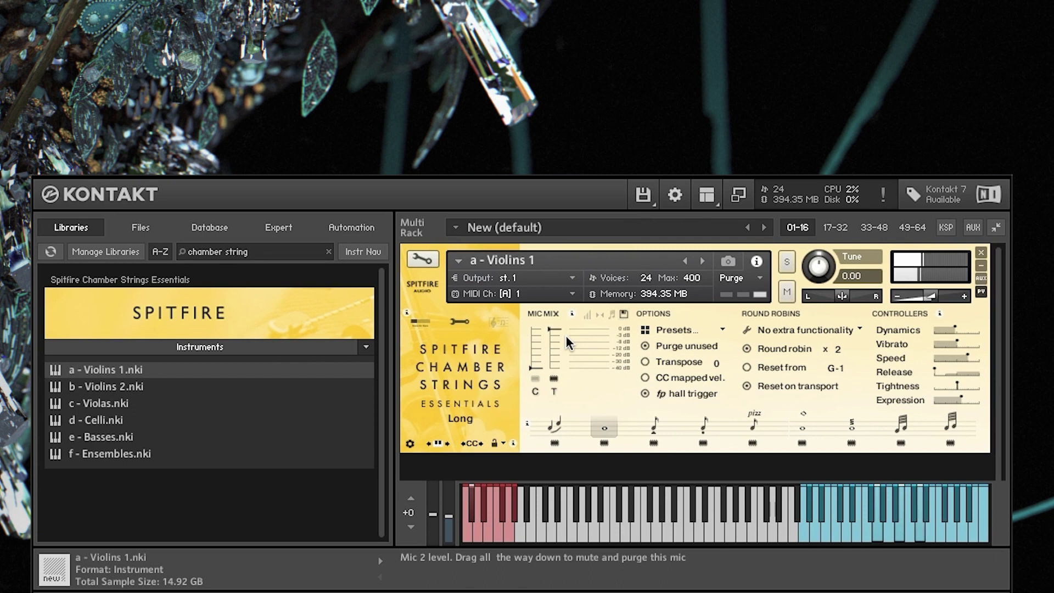
left_click(802, 427)
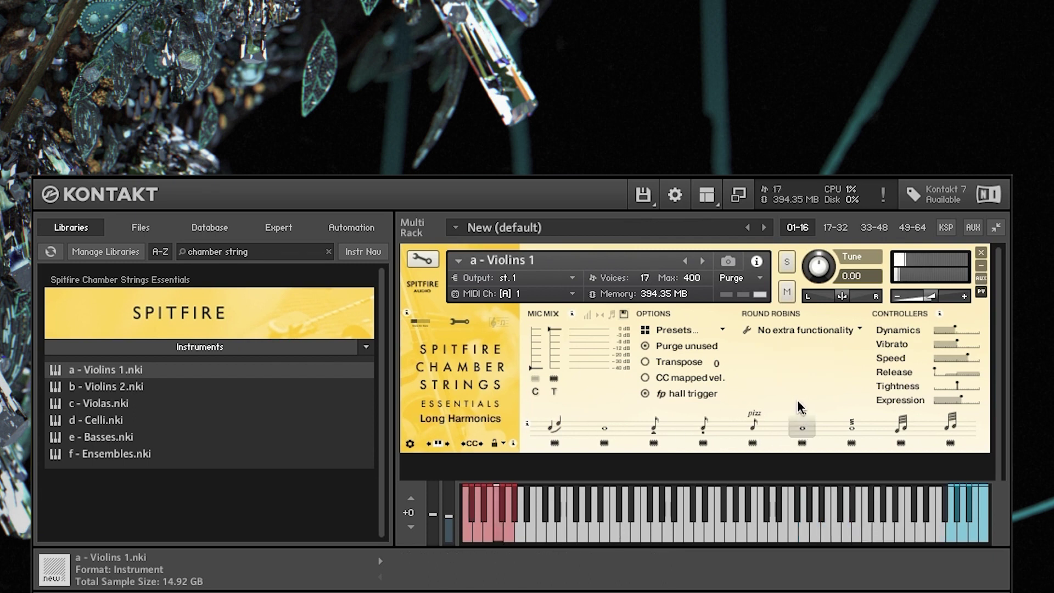
left_click(849, 424)
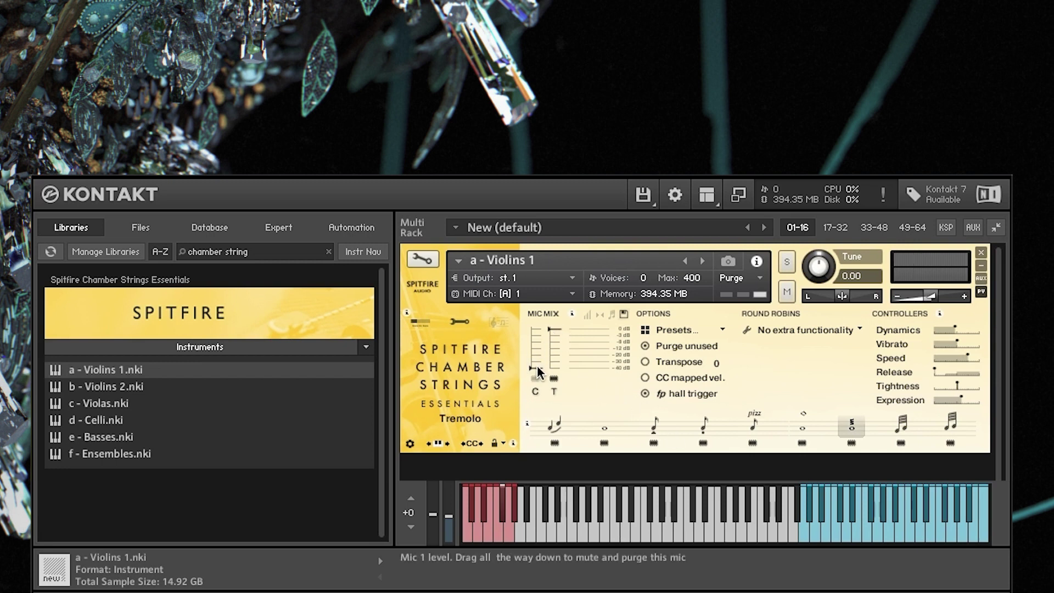
Bring the Close microphone back in between -12 and -20 dB and raise the instrument's master volume close to maximum.
left_click_drag(538, 372, 537, 364)
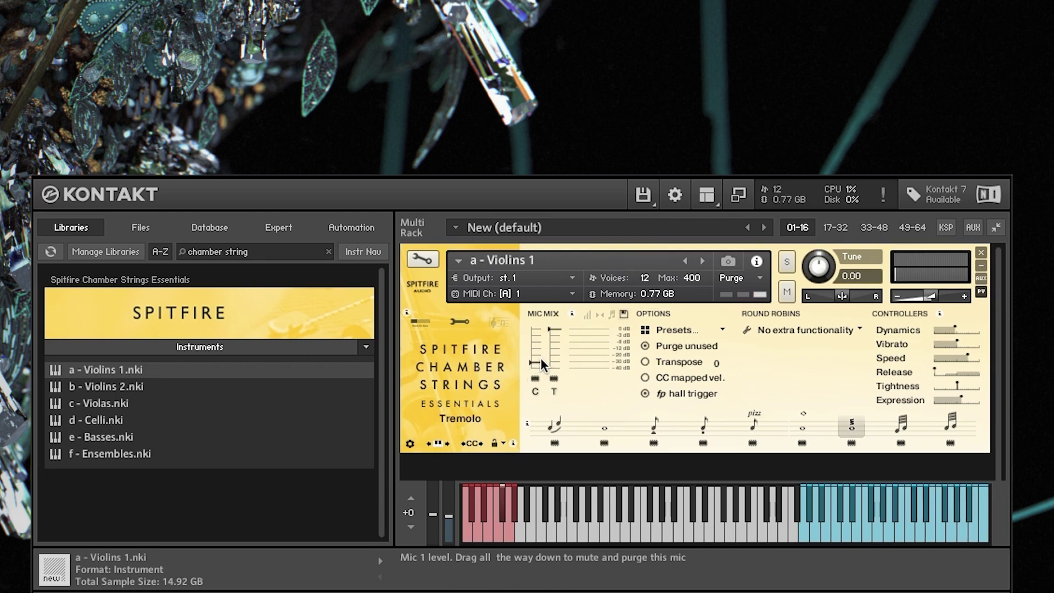
left_click_drag(546, 353, 547, 344)
left_click_drag(535, 354, 541, 372)
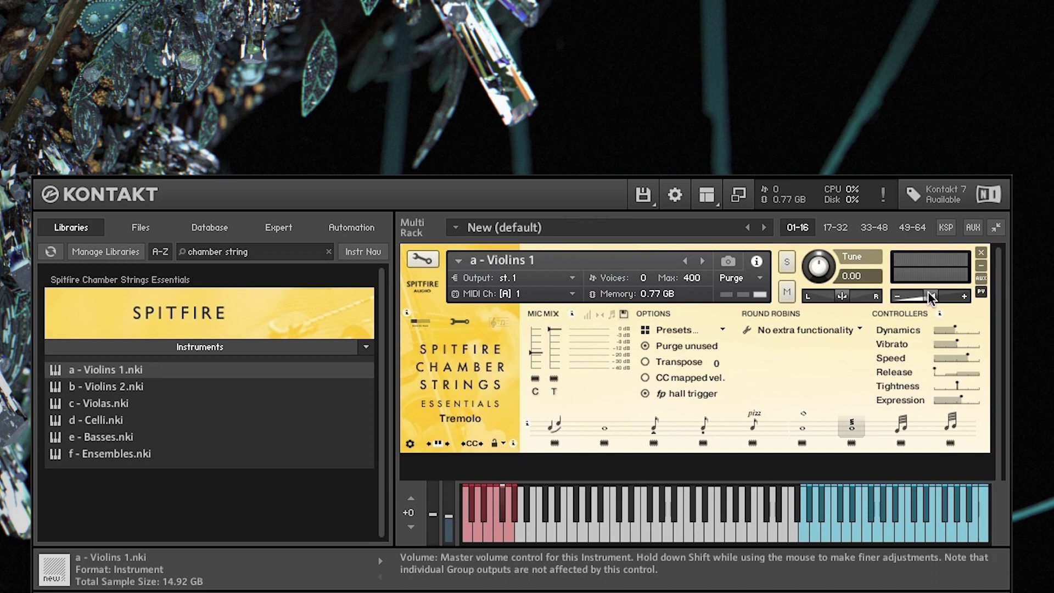
mouse_move(934, 296)
left_click_drag(940, 298, 1011, 304)
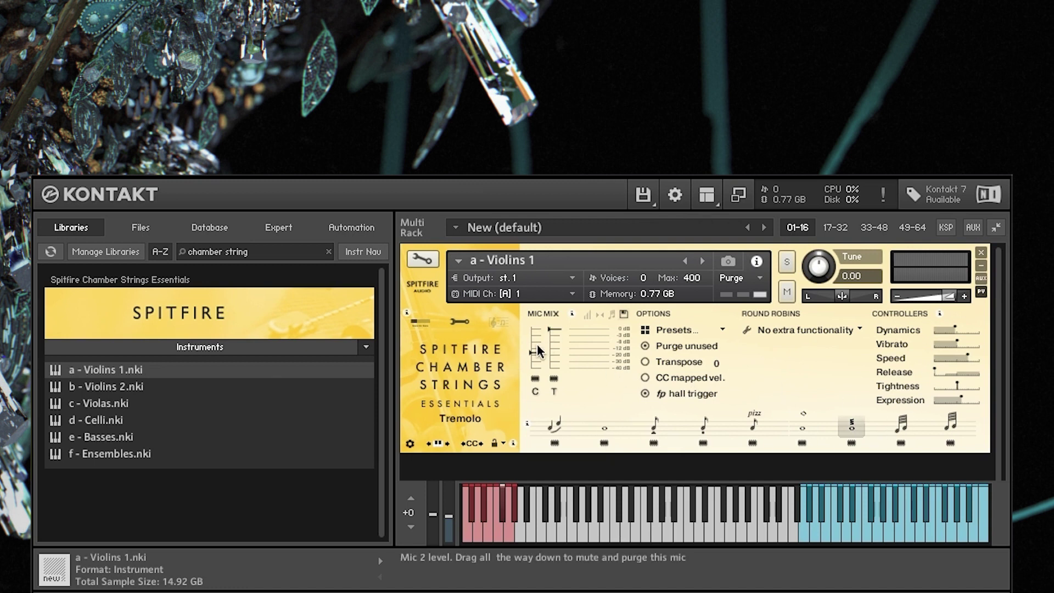
Switch Violins 1 to Staccato and lower the Tree microphone to between -12 and -20 dB, with Close at 0 dB.
left_click(704, 428)
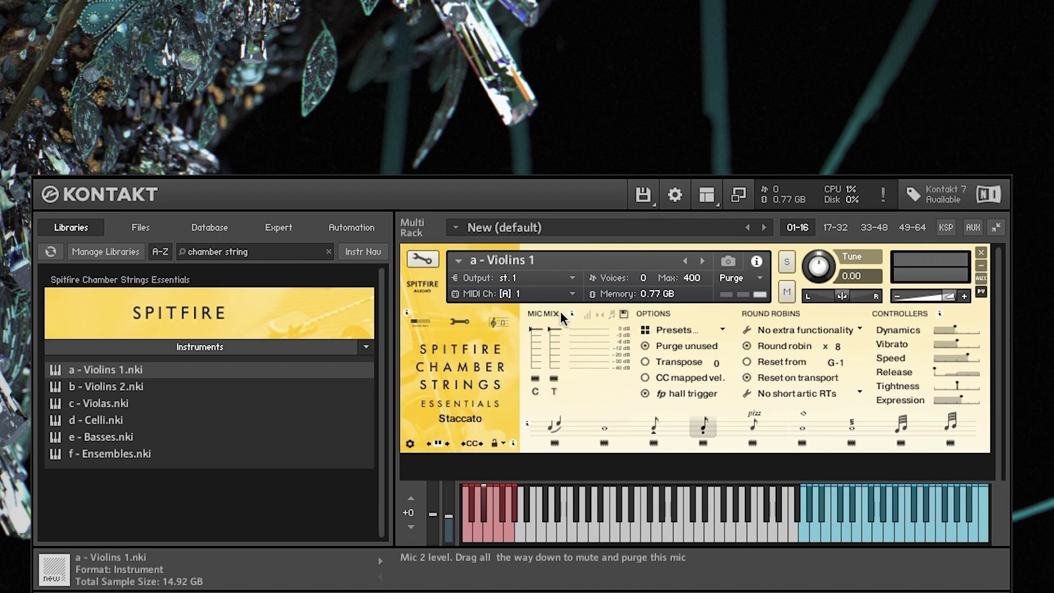
left_click_drag(548, 337, 564, 385)
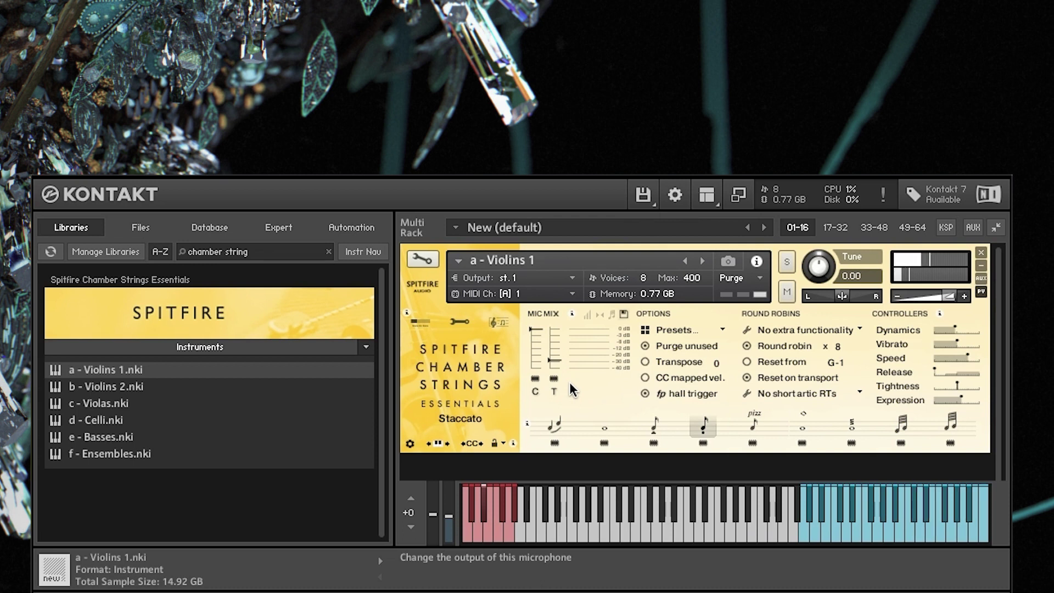
left_click_drag(558, 356, 564, 342)
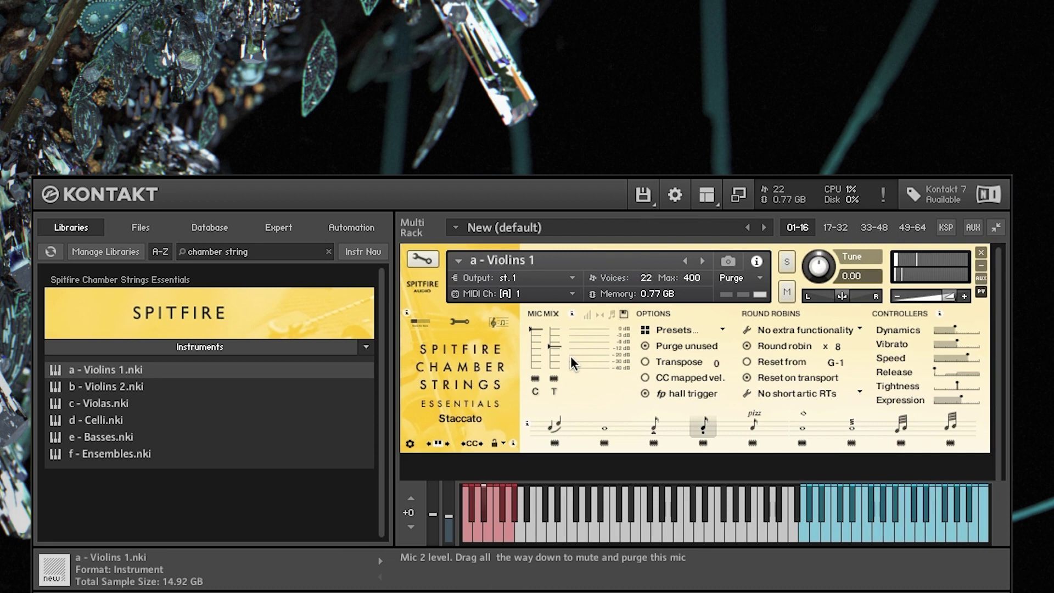
left_click_drag(556, 345, 561, 349)
Look at the Easy Mix overview, return to the detailed settings and switch Violins 1 to Trill (Major 2nd).
left_click(421, 321)
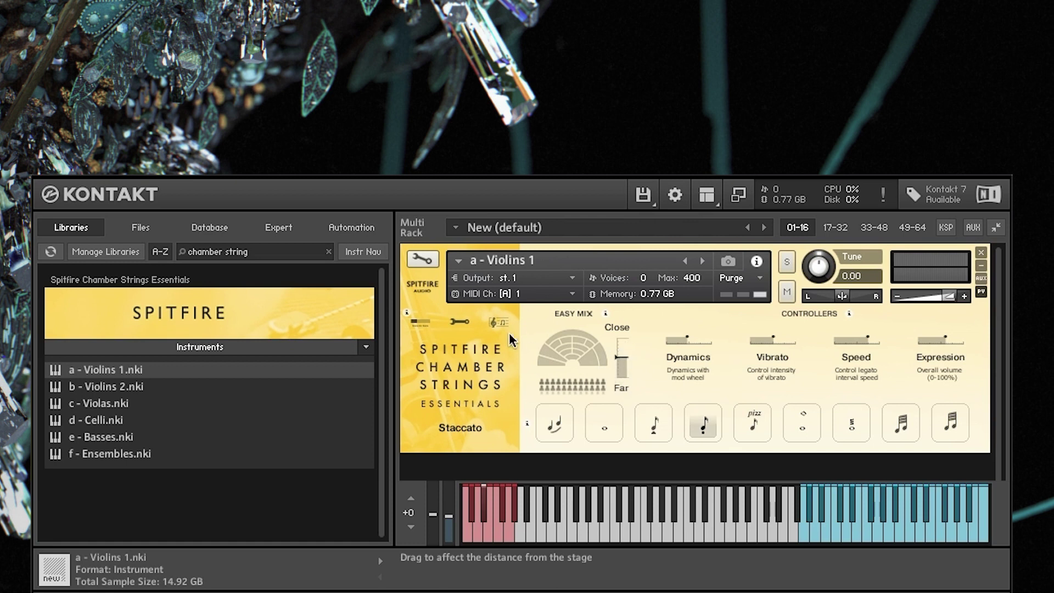
left_click(420, 324)
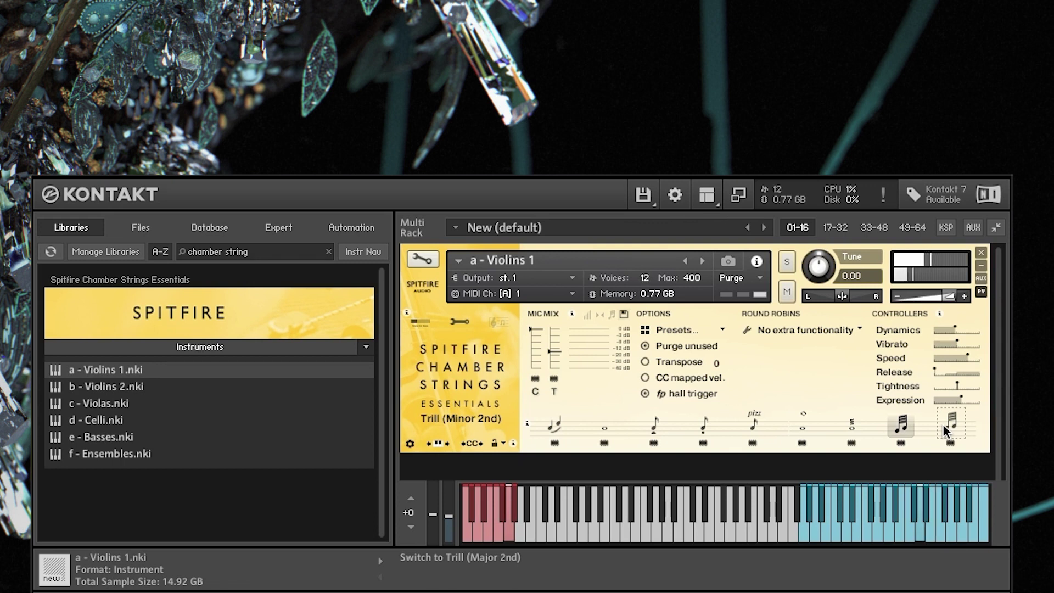
left_click(950, 424)
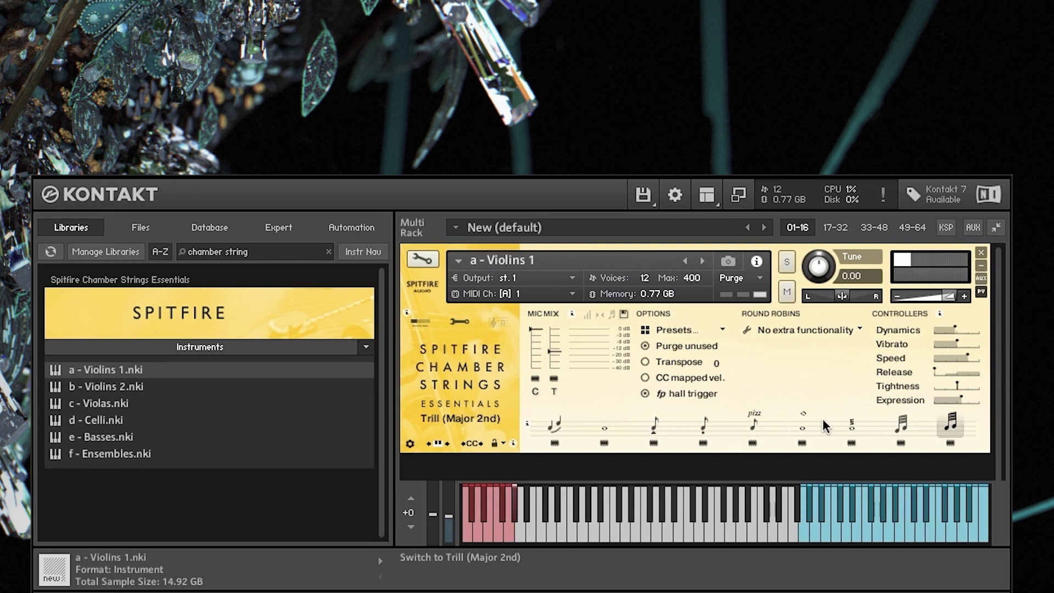
Set the Tree microphone to 0 dB, mute the Close microphone and select Trill (Minor 2nd).
left_click_drag(554, 352, 558, 361)
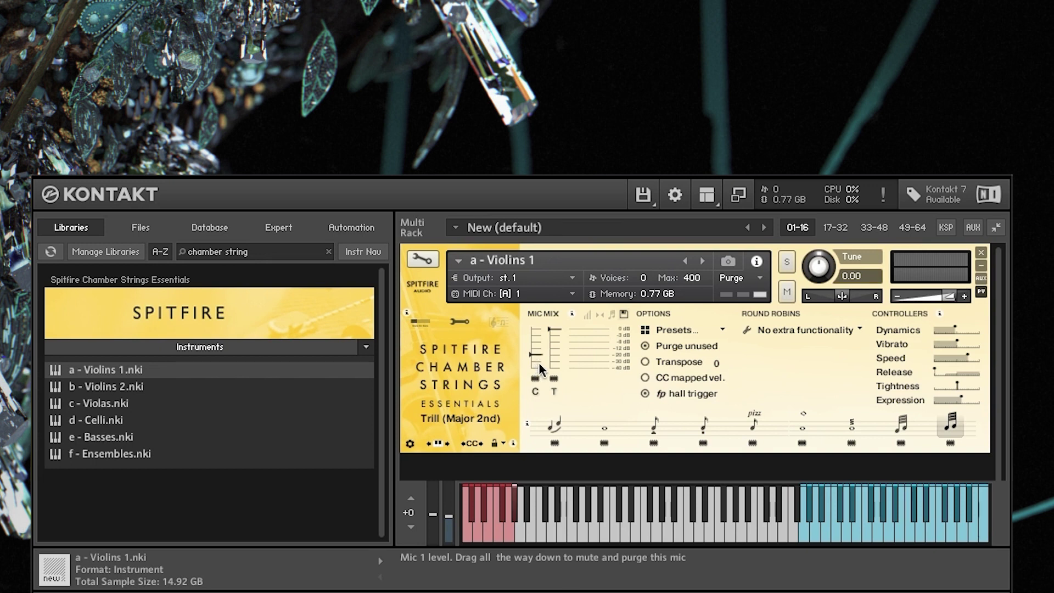
left_click_drag(540, 370, 535, 478)
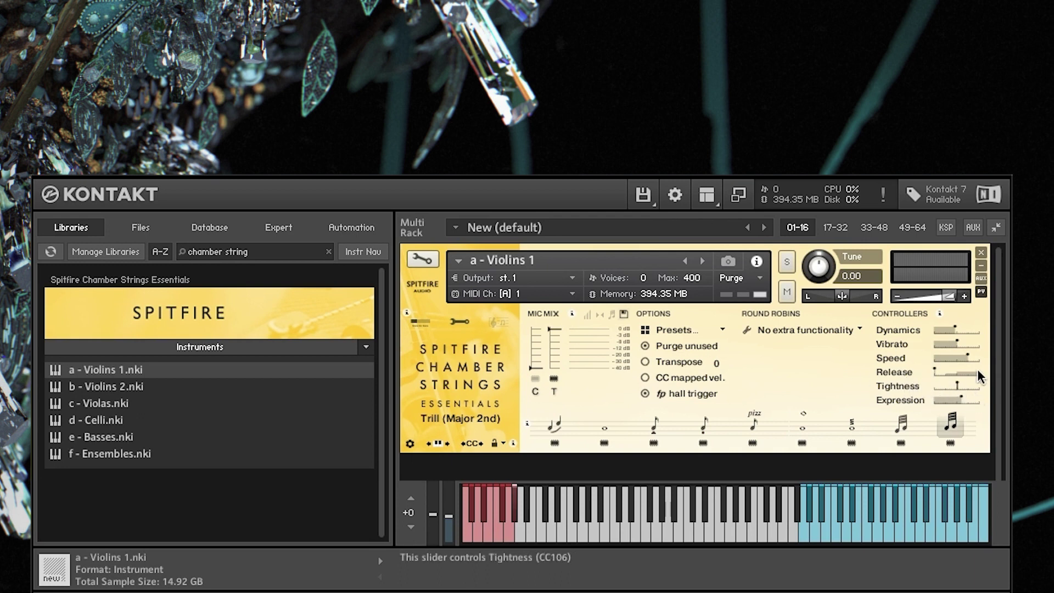
left_click(901, 424)
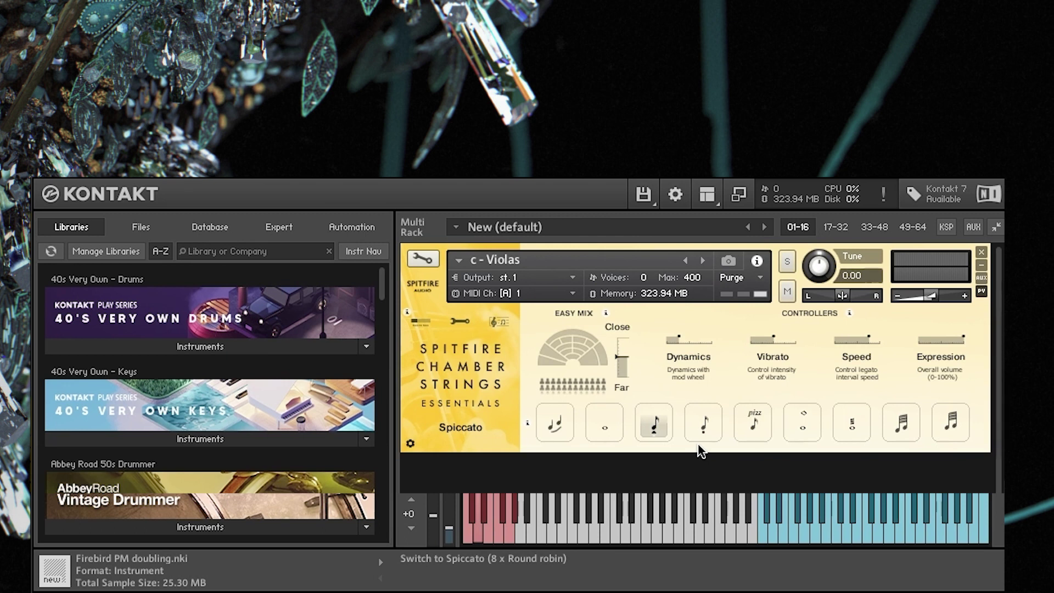
Audition Long Harmonics on the Violas, switch them to Legato and show the detailed settings view.
left_click(800, 424)
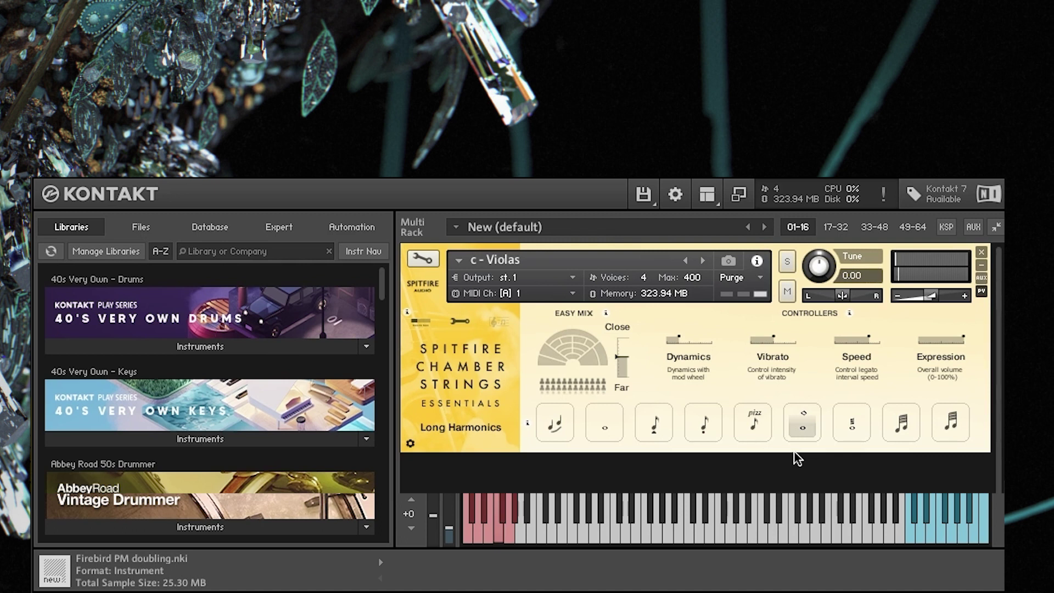
left_click(568, 430)
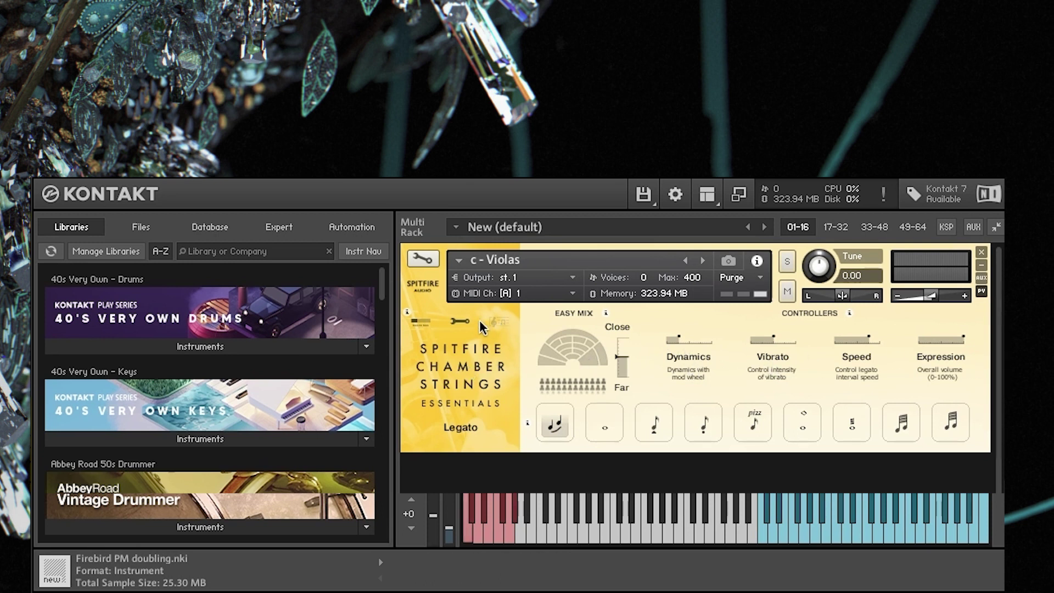
left_click(461, 321)
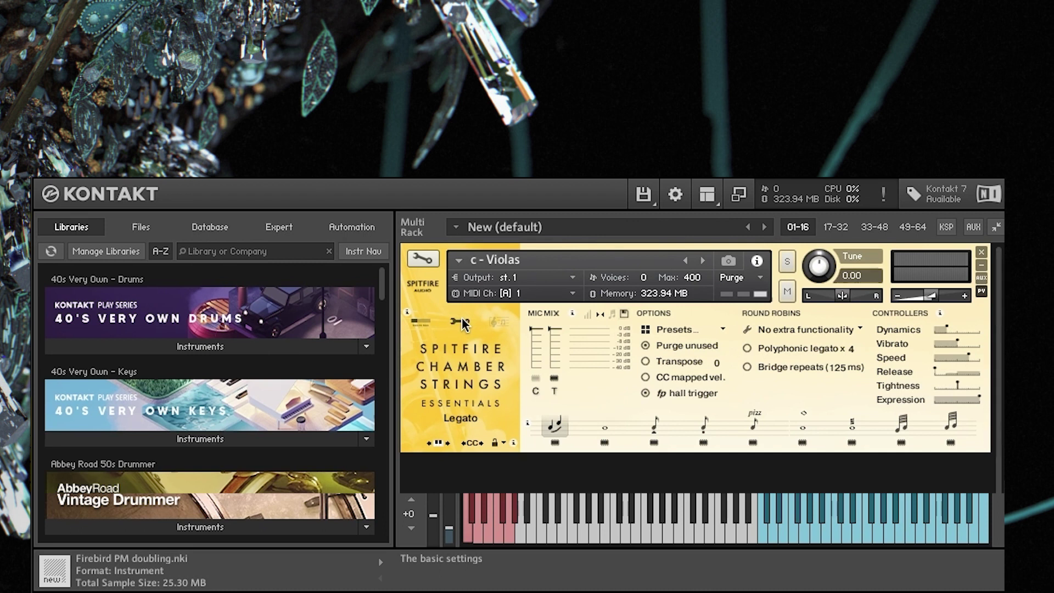
Load the Celli instrument, switch it to Long and compare its detailed settings with the Easy Mix overview.
left_click(703, 260)
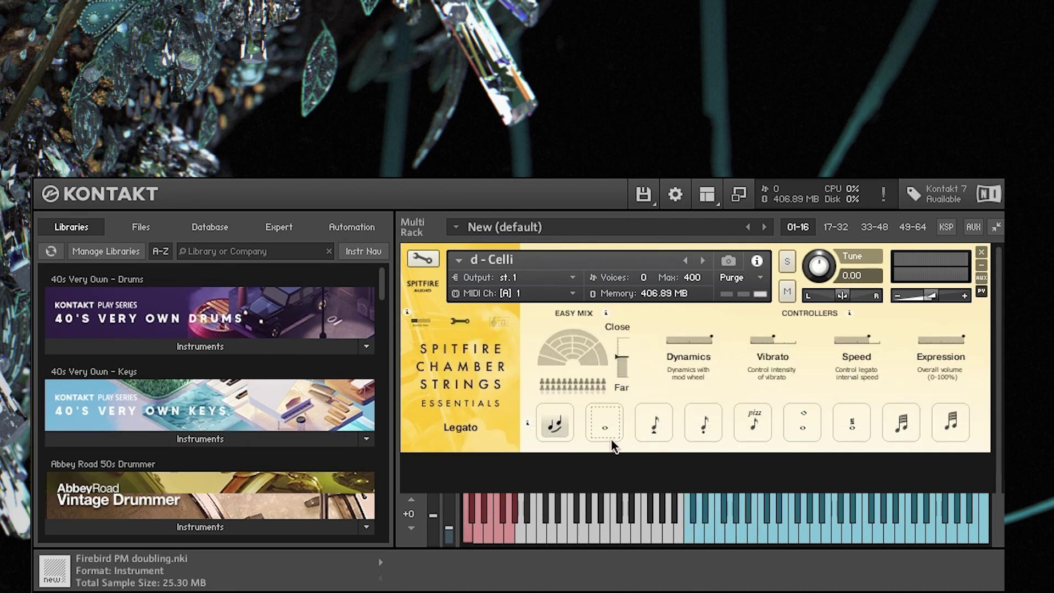
left_click(606, 424)
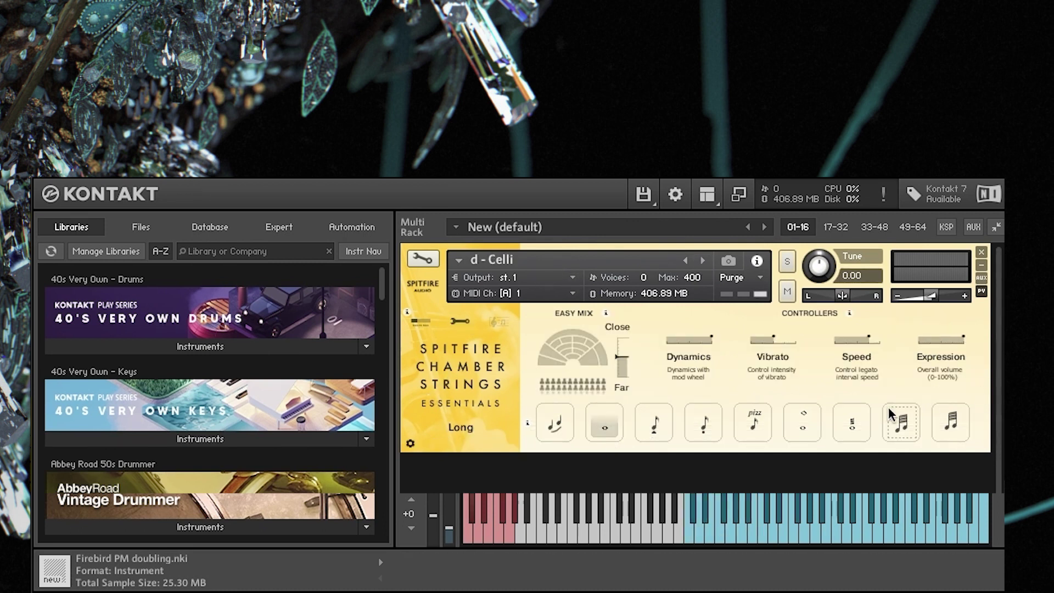
left_click(498, 323)
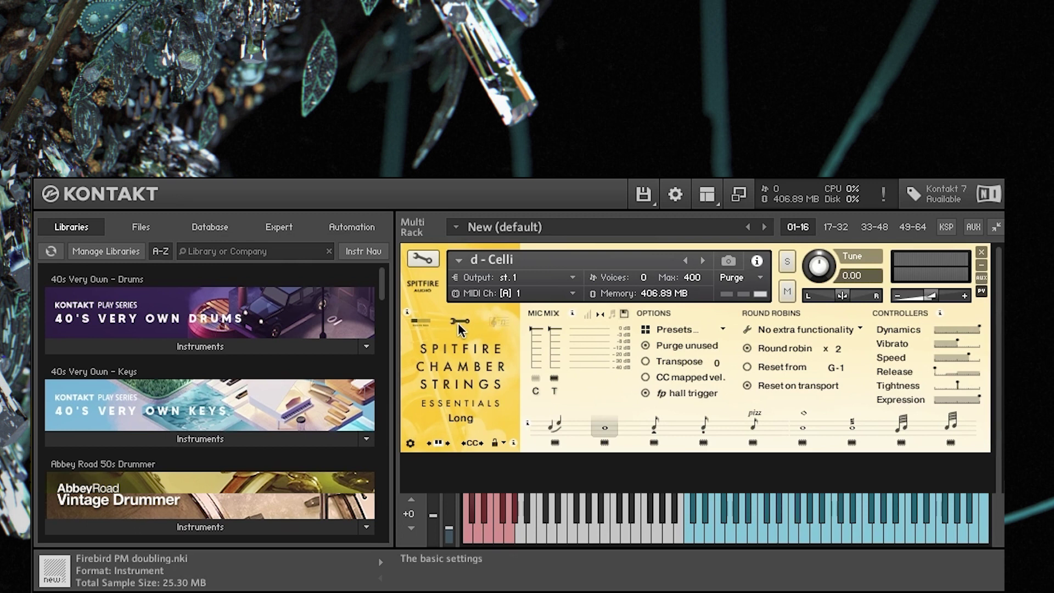
left_click(459, 321)
left_click(463, 320)
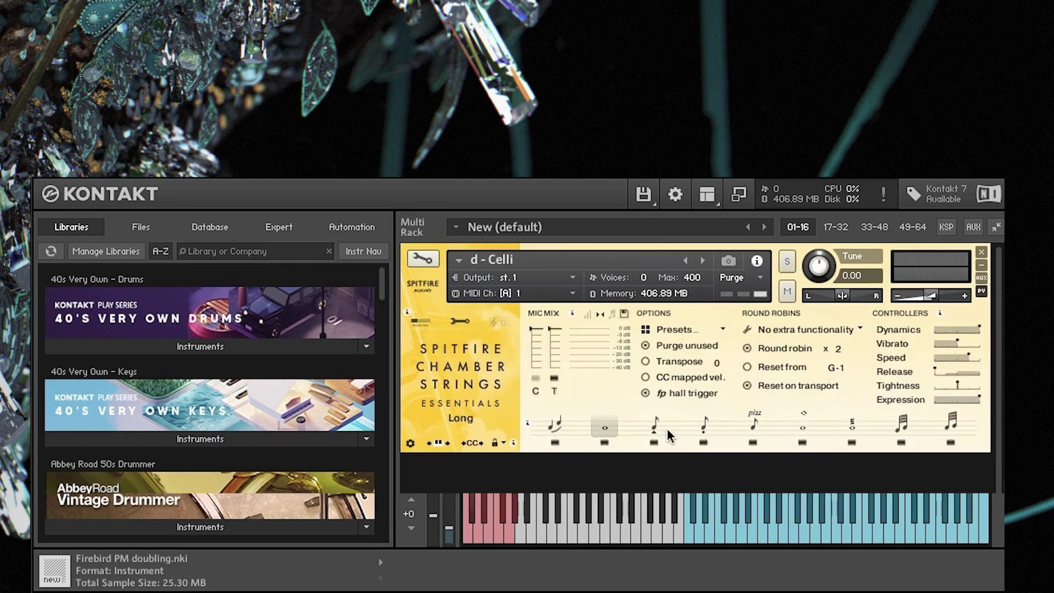
left_click(459, 320)
left_click(459, 321)
left_click(448, 320)
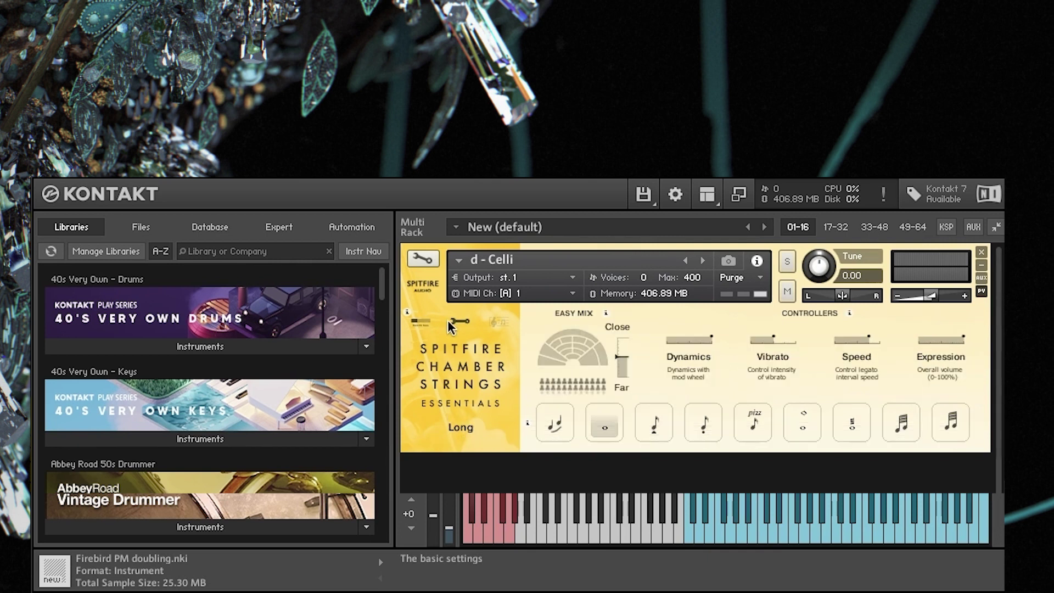
Audition the Legato, Long, Spiccato, Staccato and Pizzicato articulations of the Celli.
left_click(569, 426)
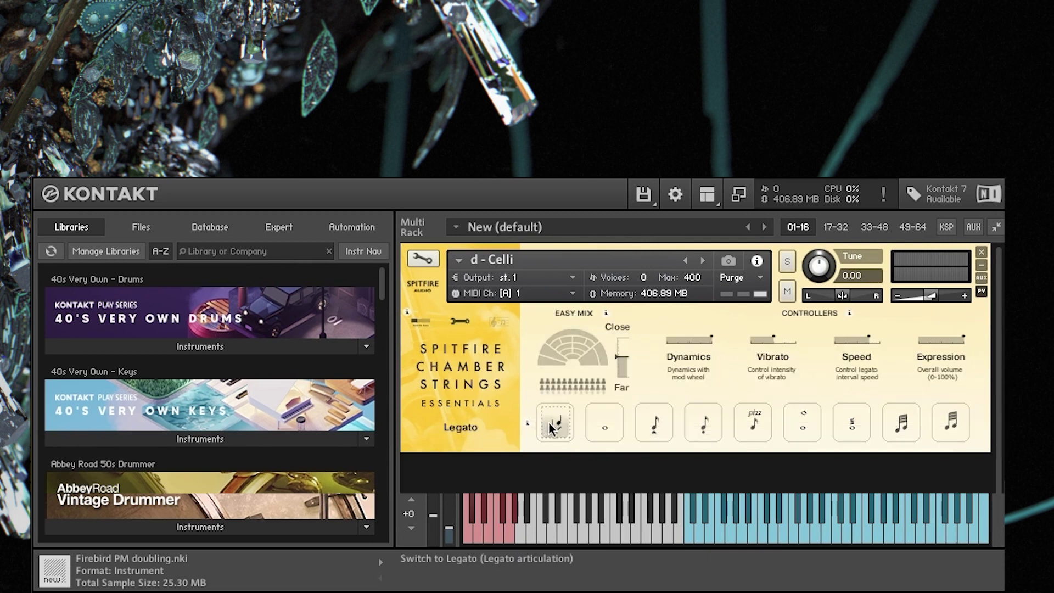
left_click(605, 426)
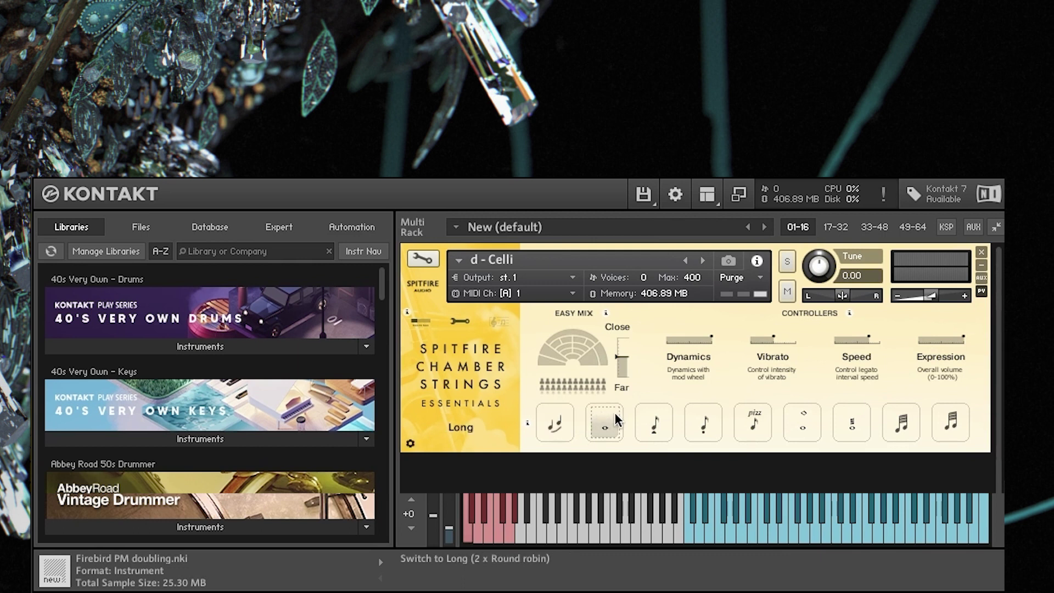
left_click(653, 426)
left_click(695, 427)
left_click(760, 422)
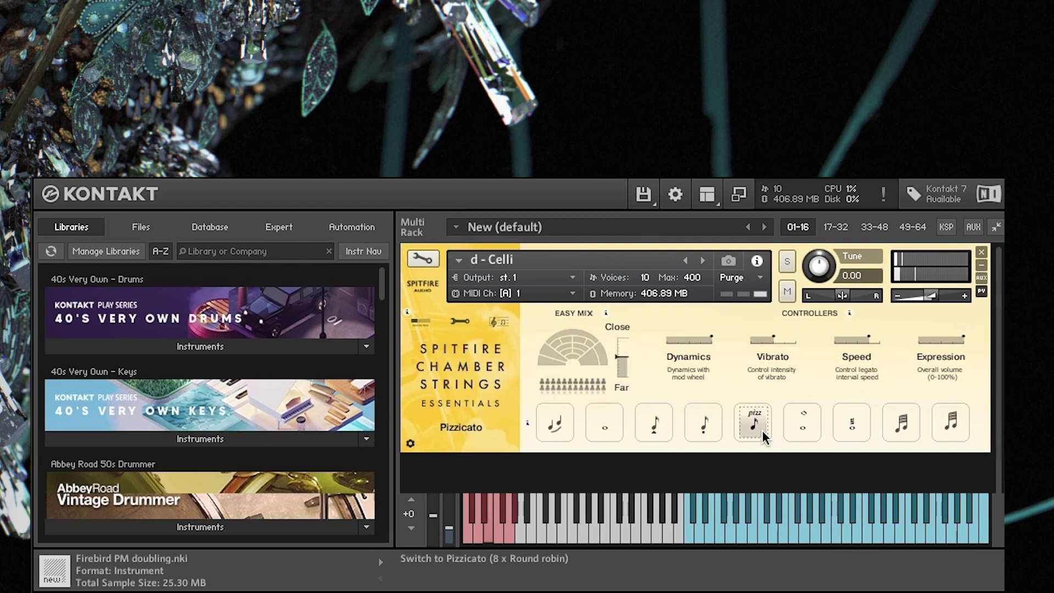
Audition Staccato and Long Harmonics on the Celli and switch the instrument to Tremolo.
left_click(705, 424)
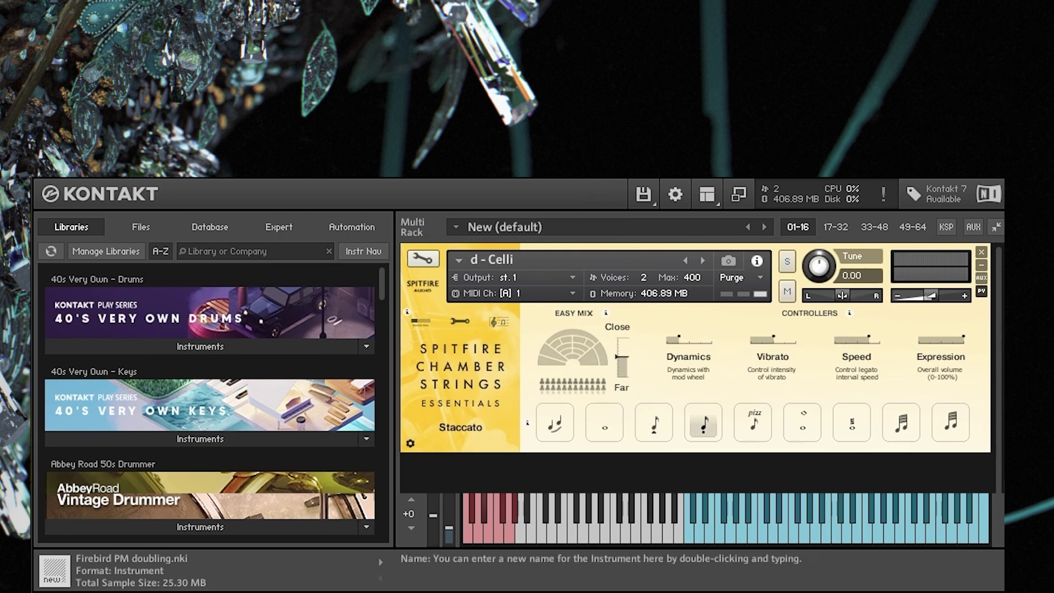
left_click(815, 427)
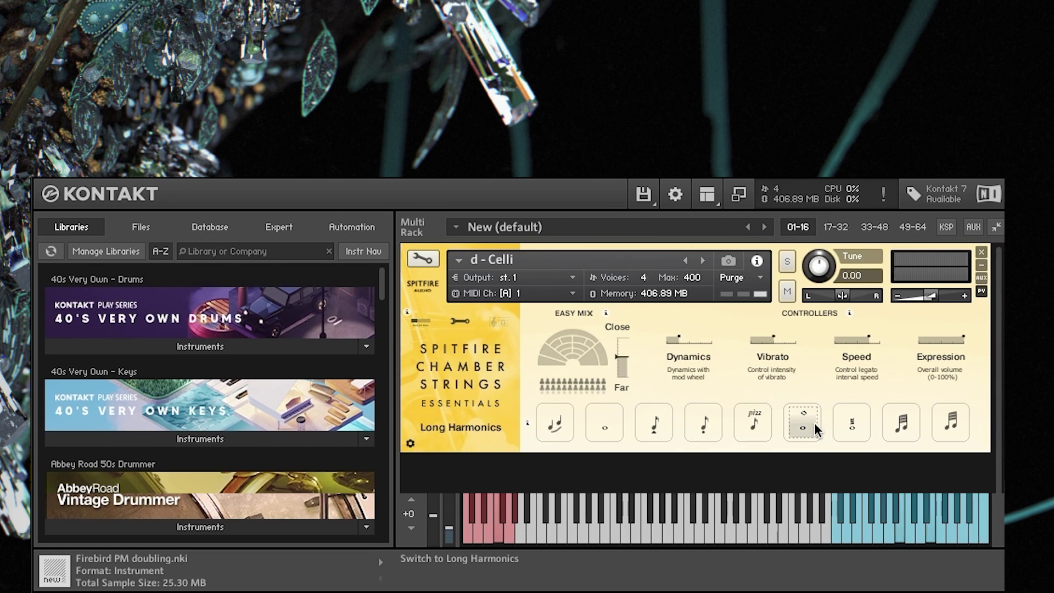
left_click(867, 429)
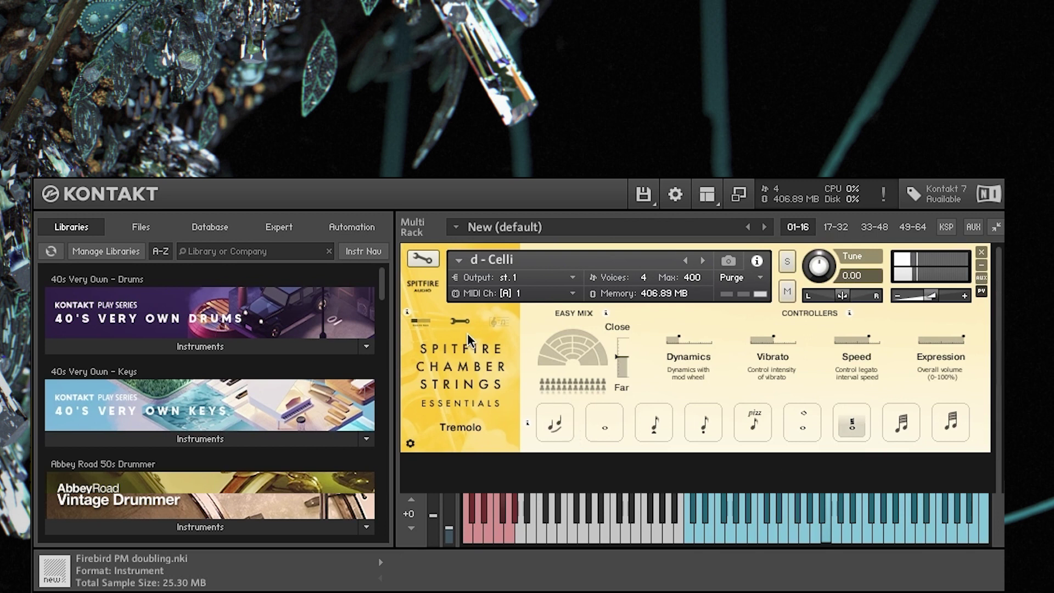
Shift the Celli's stage distance towards Close and set the Close microphone to 0 dB in the detailed mix.
mouse_move(631, 352)
left_mouse_down()
mouse_move(637, 339)
mouse_move(631, 352)
left_mouse_up()
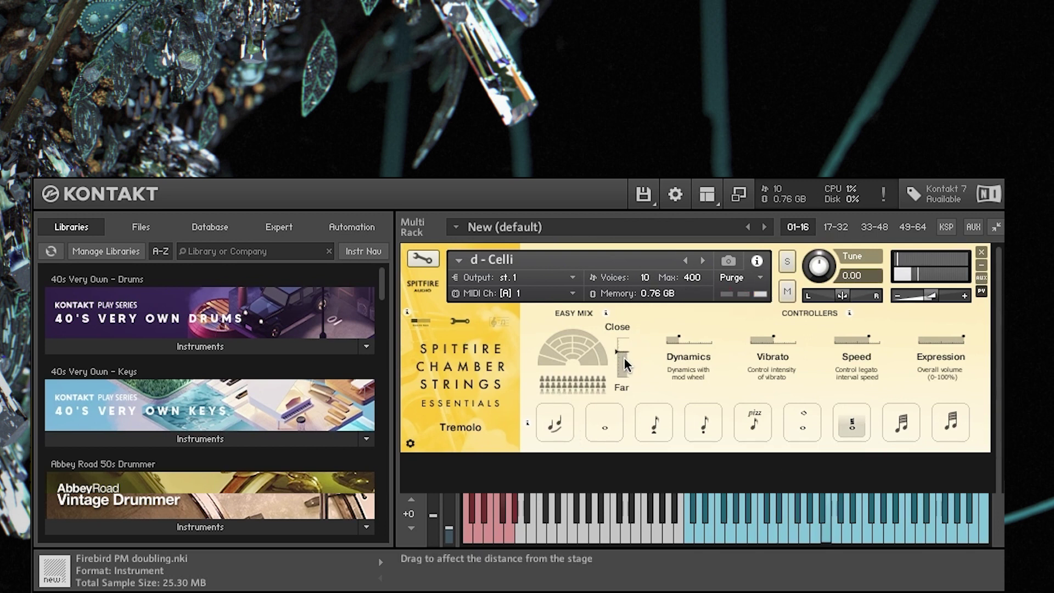
left_click(460, 321)
left_click_drag(530, 332, 531, 328)
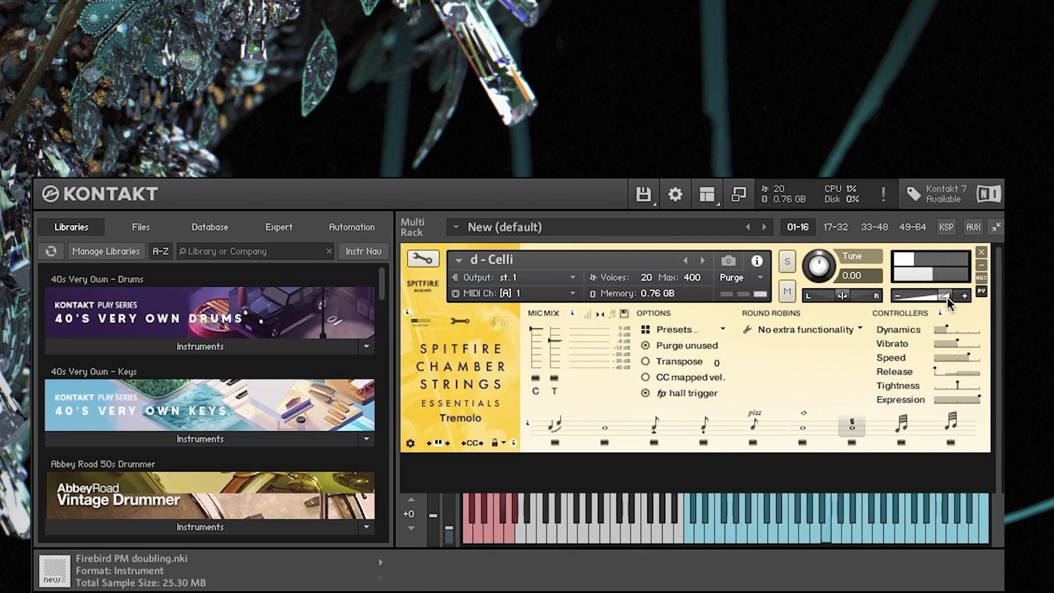
Raise the Celli's master volume close to maximum and nudge the plug-in window slightly.
left_click_drag(945, 296, 954, 301)
left_click_drag(951, 298, 951, 301)
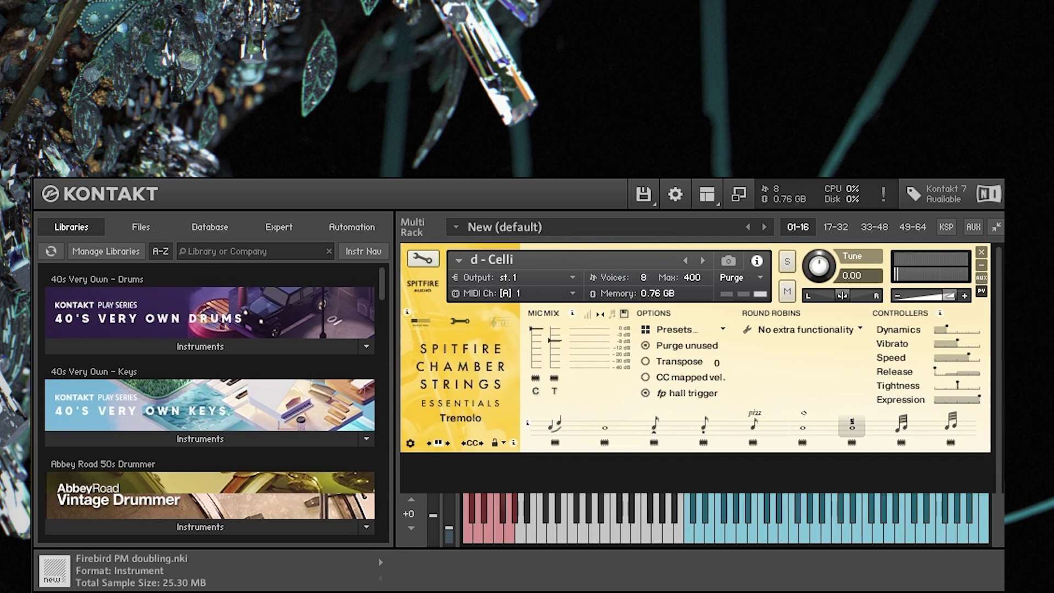
left_click_drag(500, 178, 496, 179)
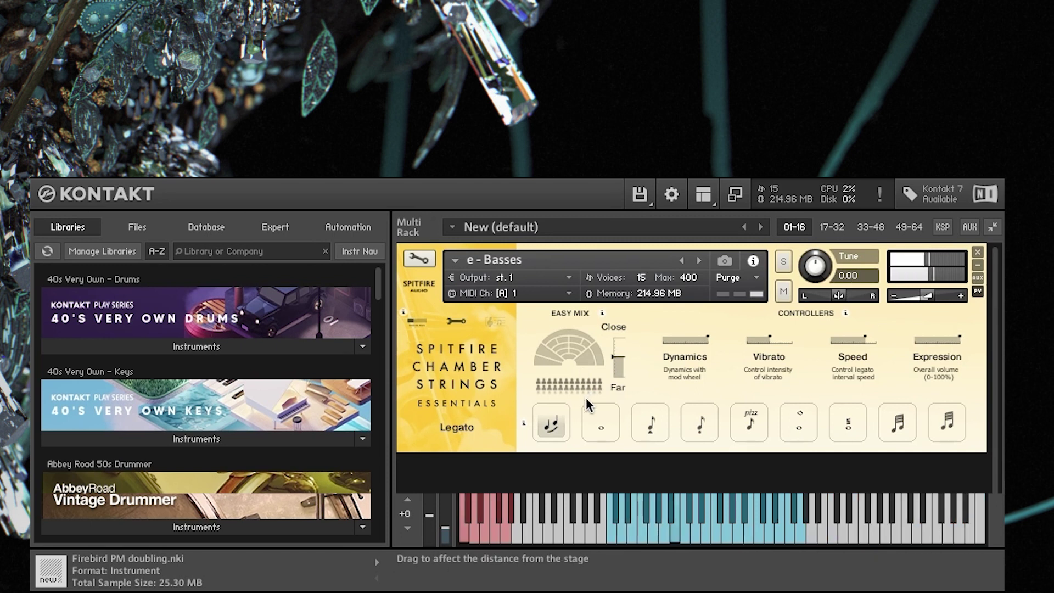
Audition the Long, Staccato and Pizzicato articulations of the Basses and mute their Tree microphone.
left_click(612, 422)
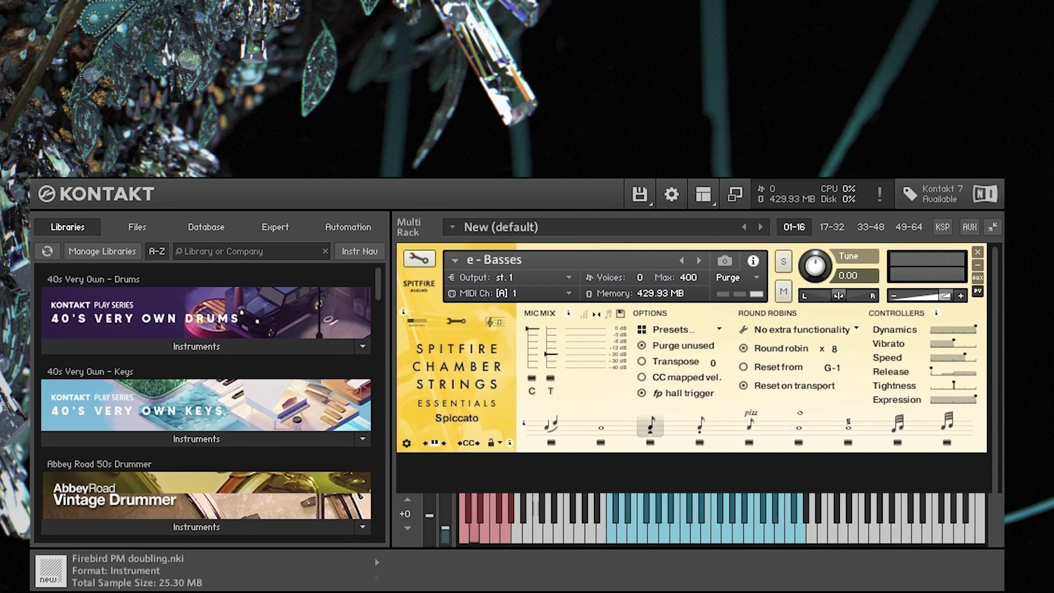
left_click(702, 424)
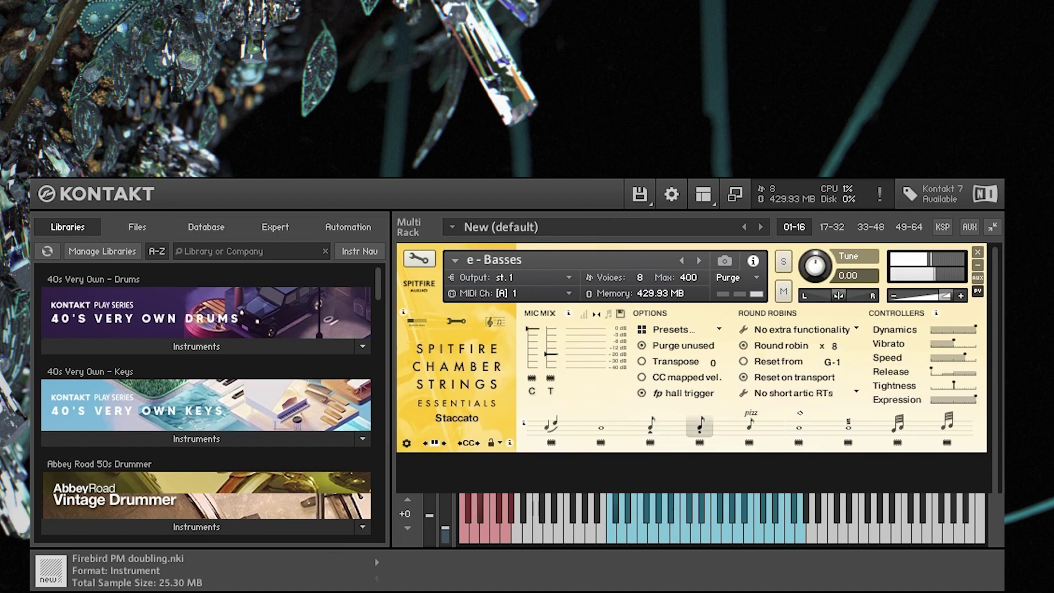
left_click(750, 424)
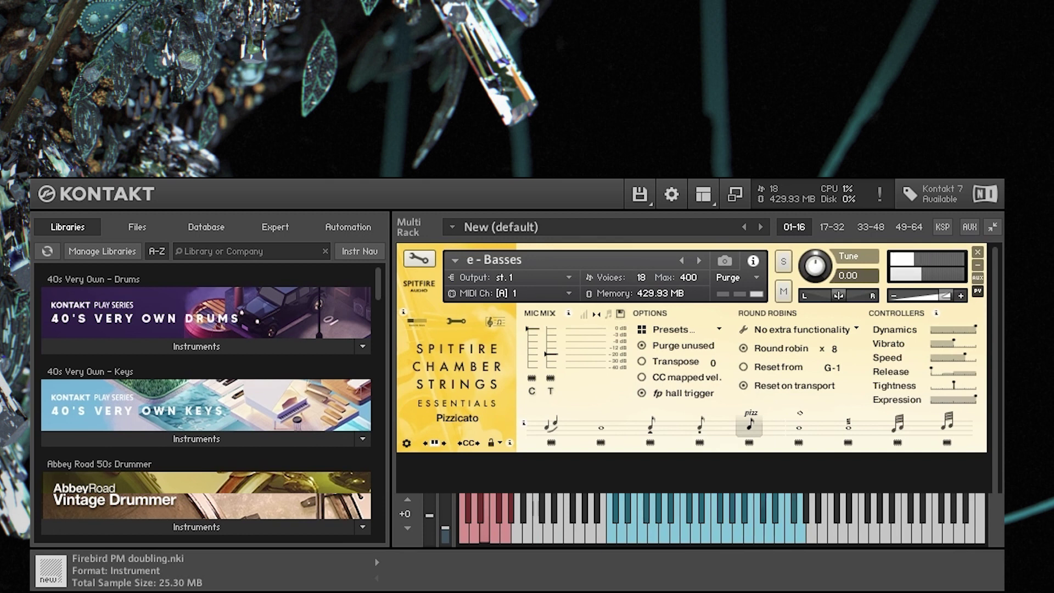
left_click(550, 377)
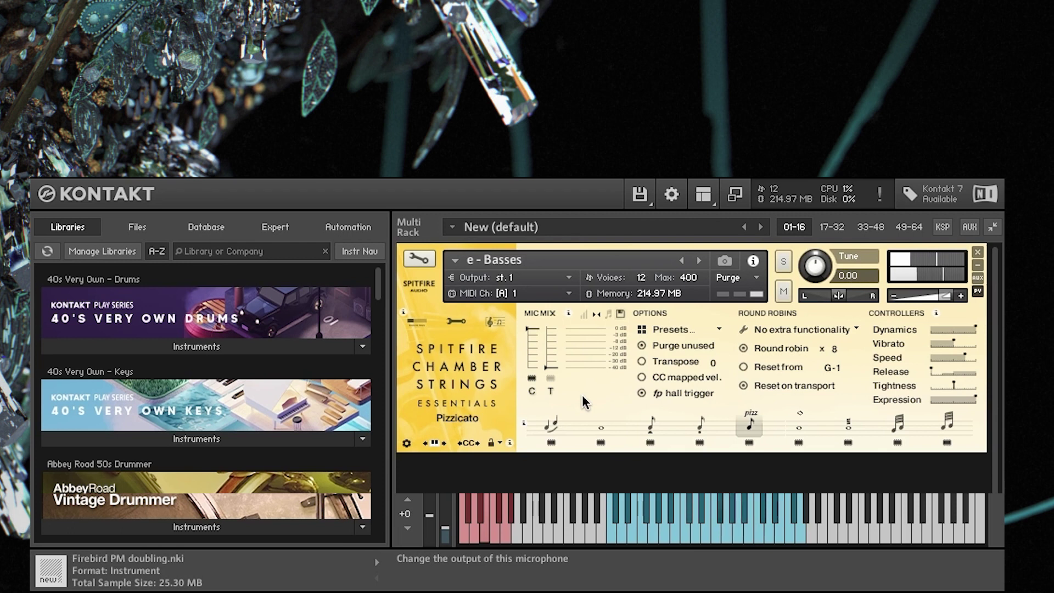
Audition Long Harmonics on the Basses, switch to Tremolo and set the Tree microphone to about -6 dB.
left_click(797, 424)
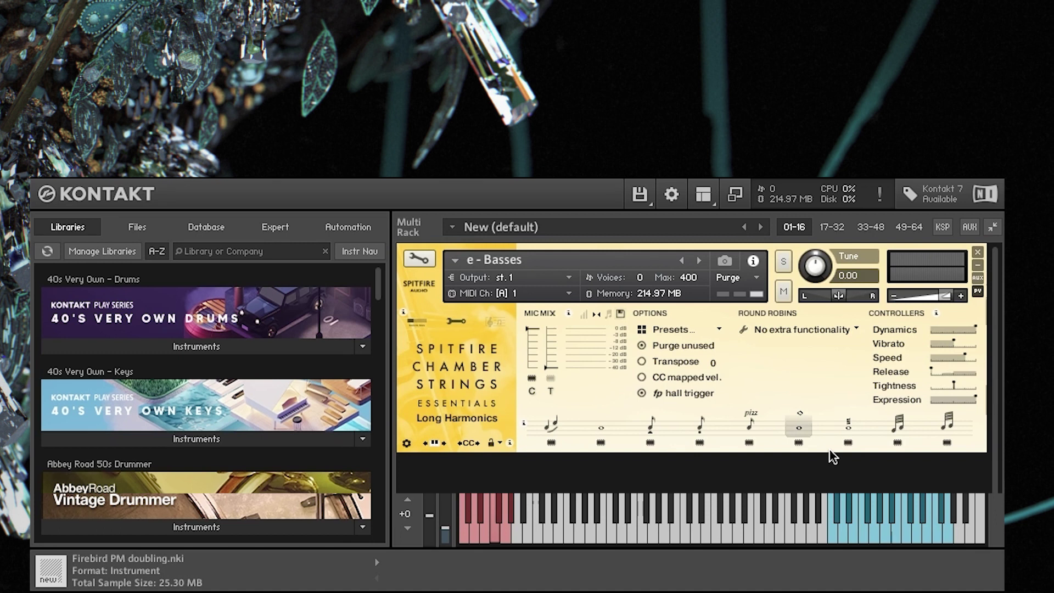
left_click(846, 425)
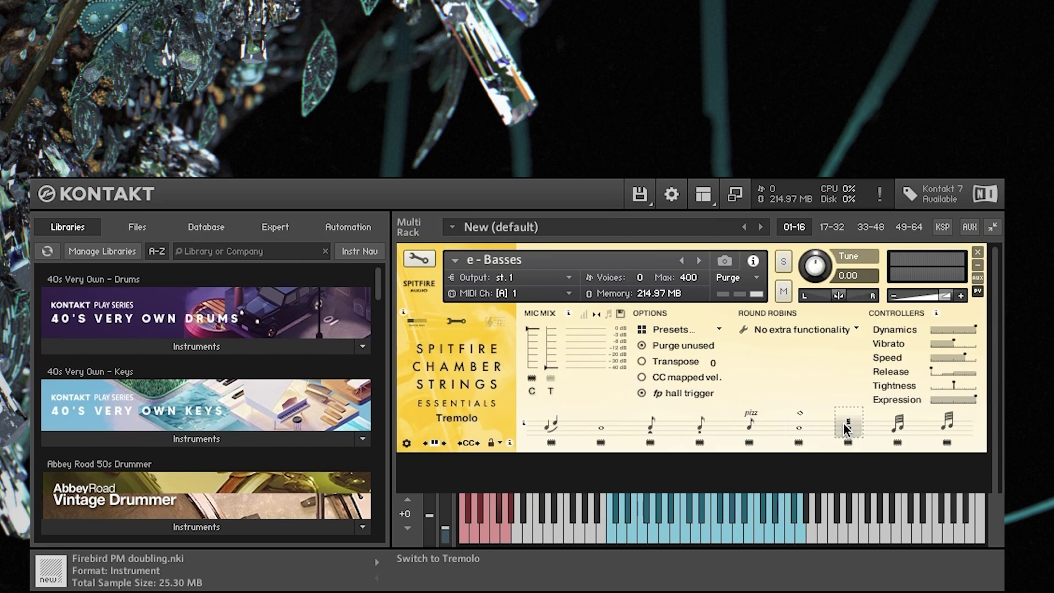
left_click(846, 429)
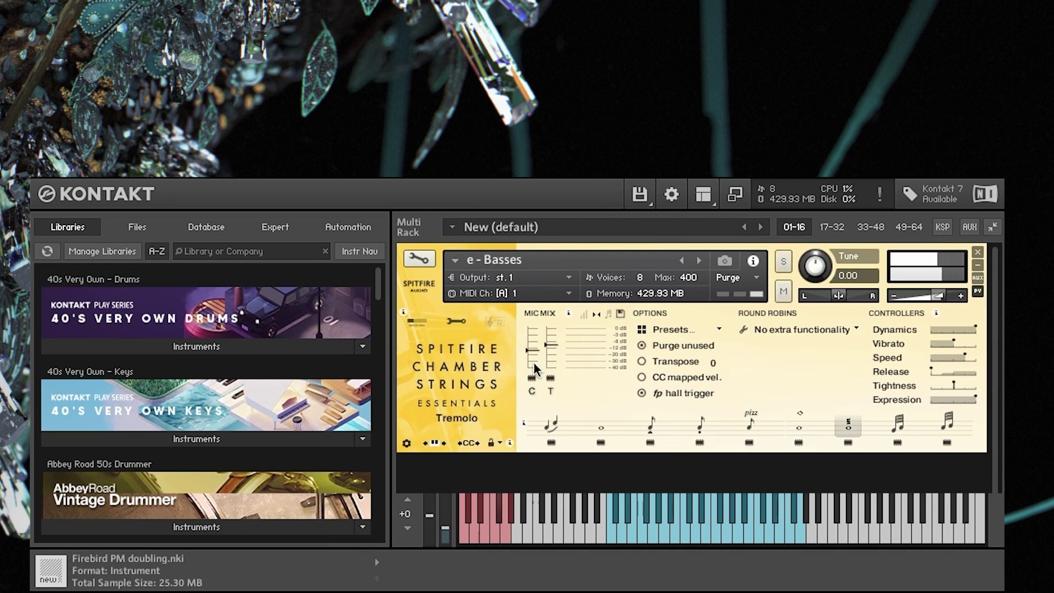
left_click_drag(550, 344, 554, 339)
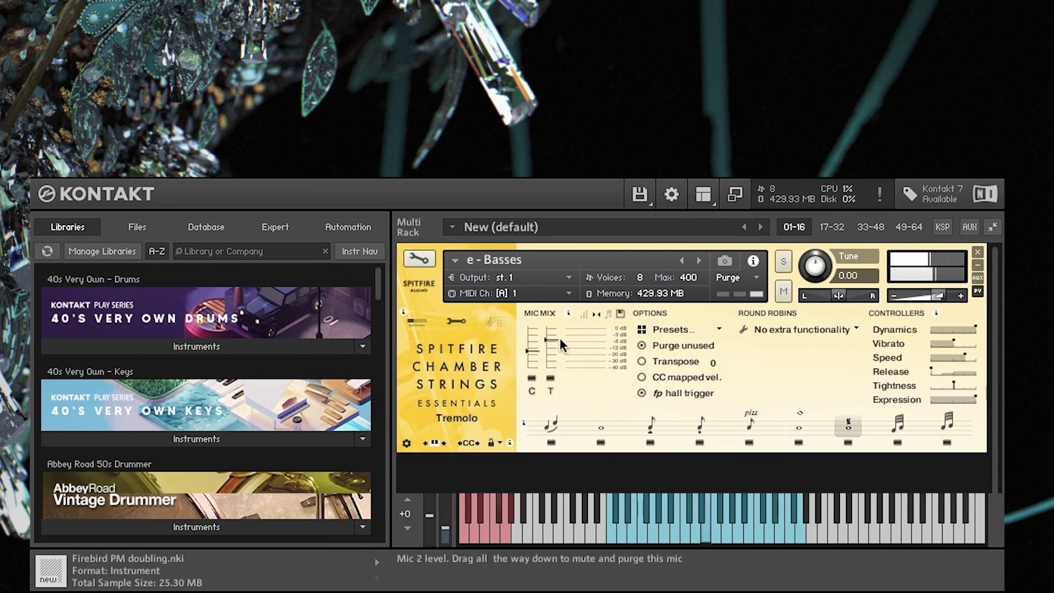
Audition both second trills of the Basses, lower the master volume slightly and rebalance the microphones with Close louder than Tree.
left_click_drag(934, 295, 928, 293)
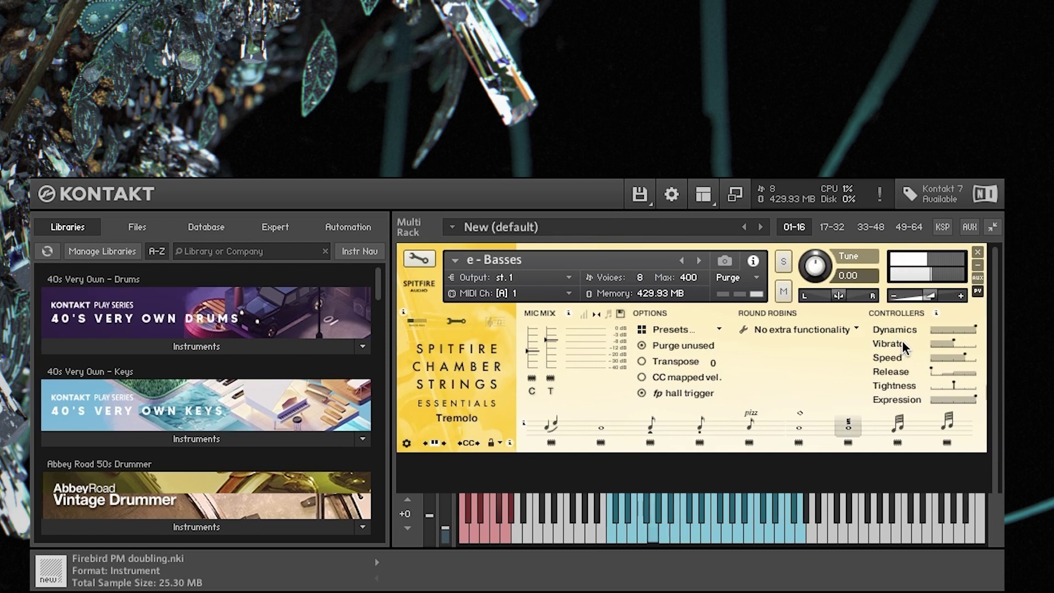
left_click(900, 425)
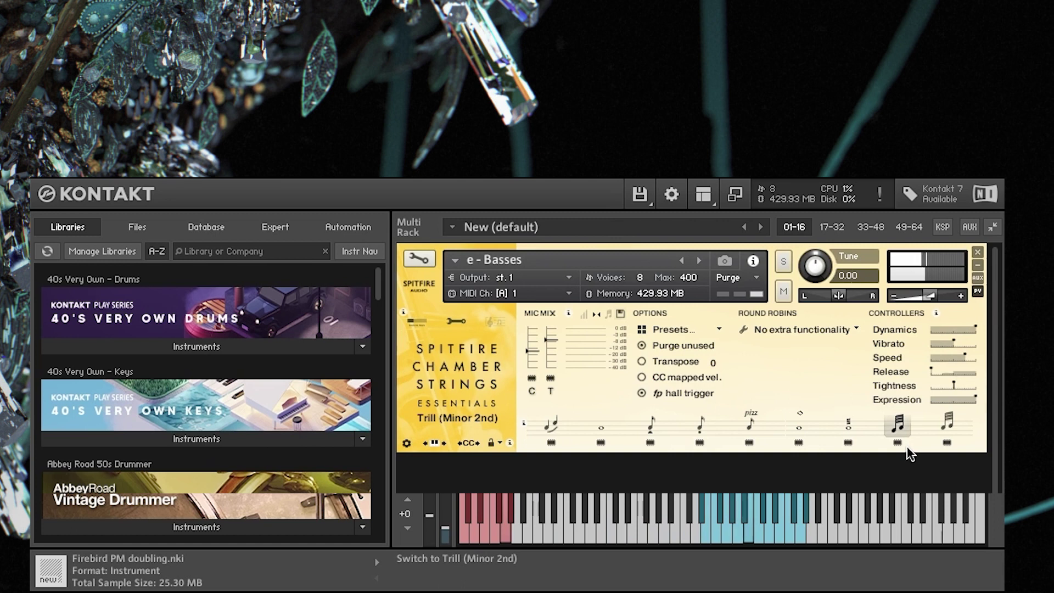
left_click(942, 426)
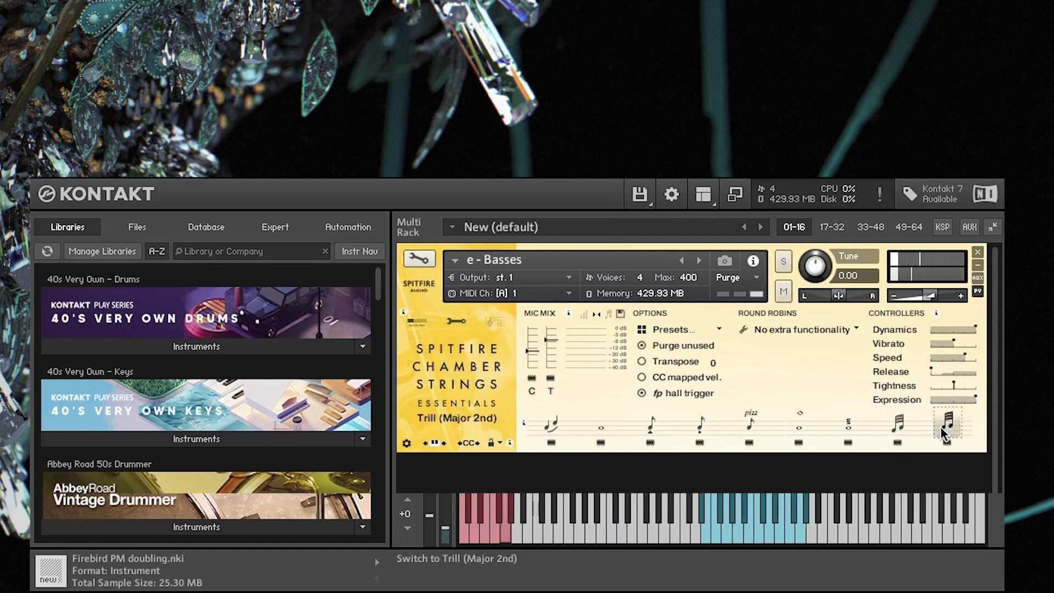
mouse_move(551, 340)
left_mouse_down()
mouse_move(551, 357)
mouse_move(533, 325)
mouse_move(556, 342)
left_mouse_up()
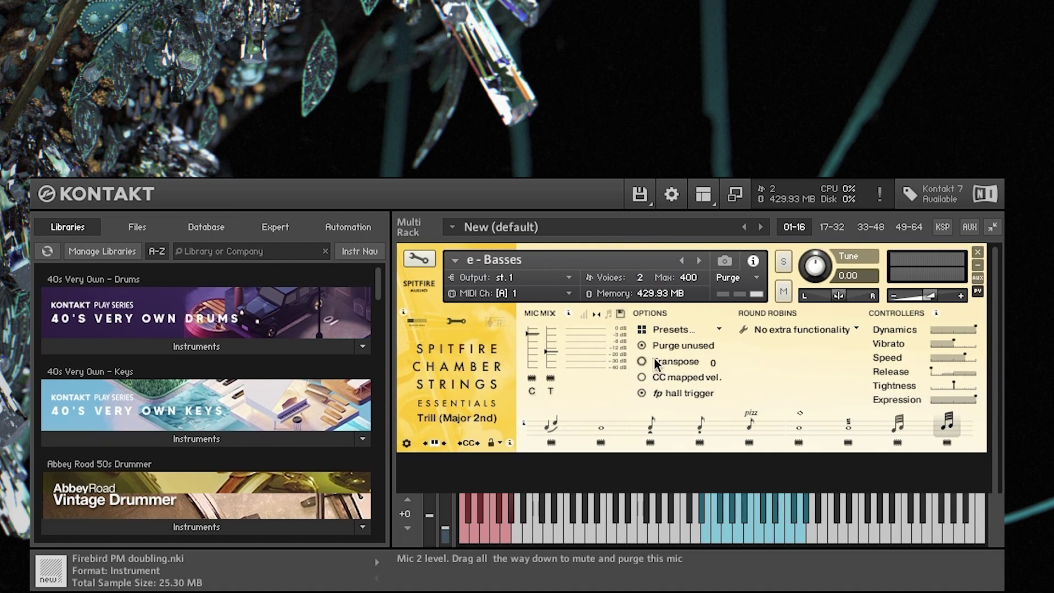
left_click(898, 424)
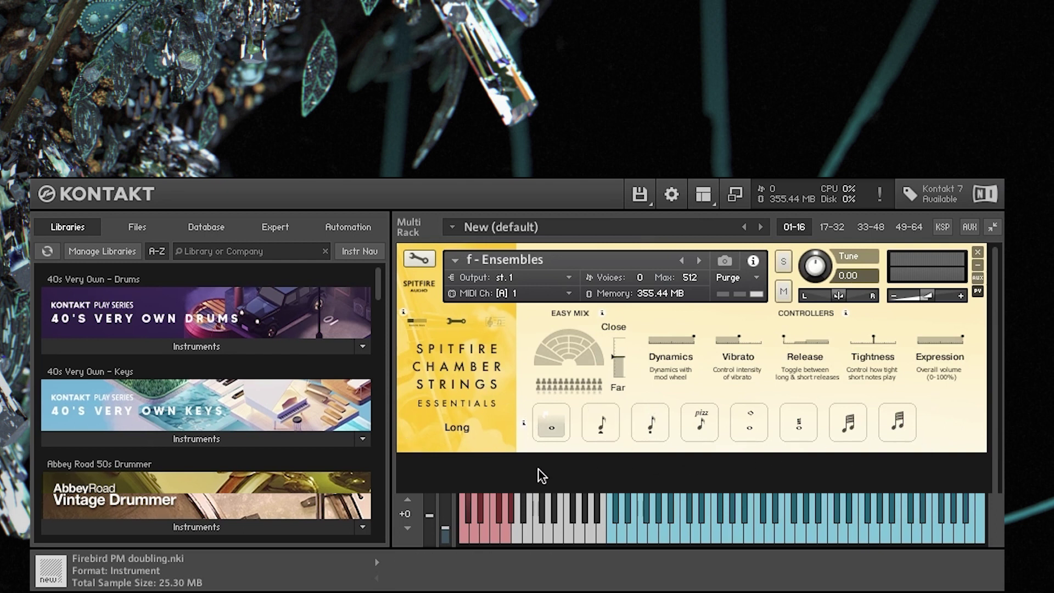
Audition the Ensembles' short articulations, Pizzicato, Long Harmonics, Tremolo and the minor and major second trills.
left_click(602, 427)
left_click(648, 428)
left_click(697, 426)
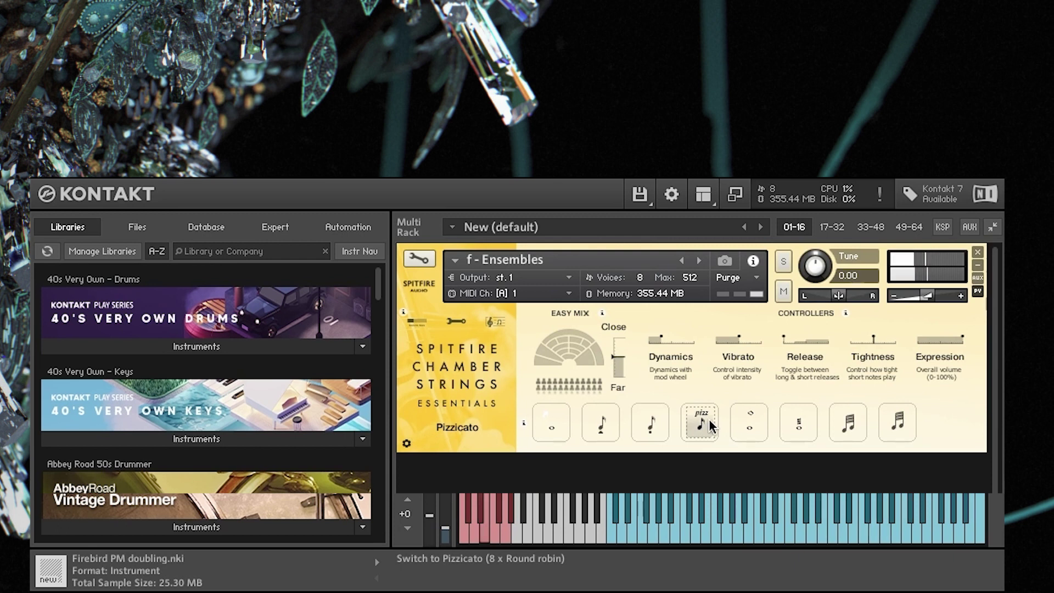
left_click(751, 428)
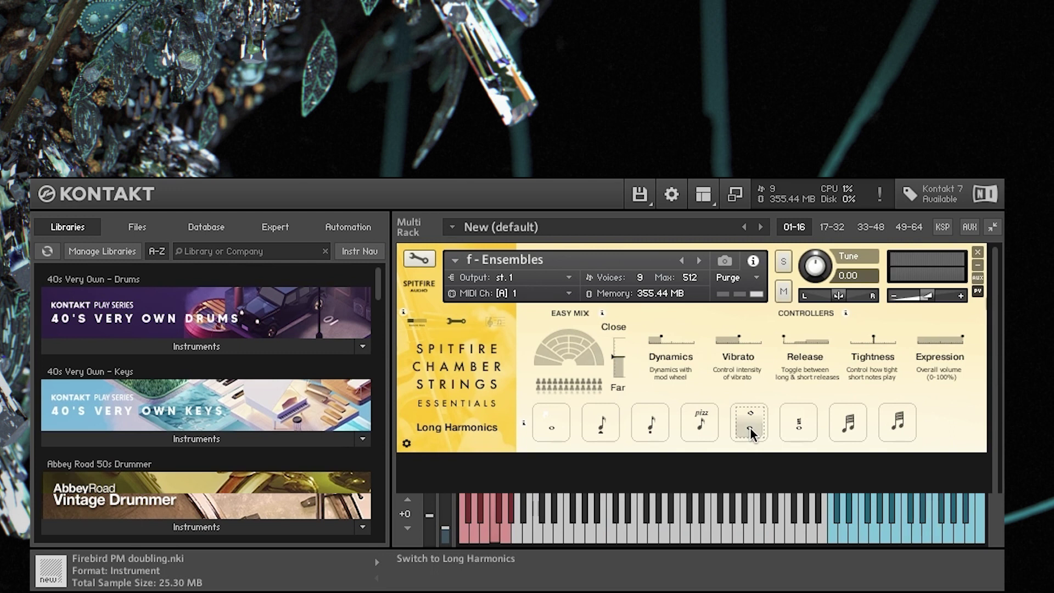
left_click(799, 430)
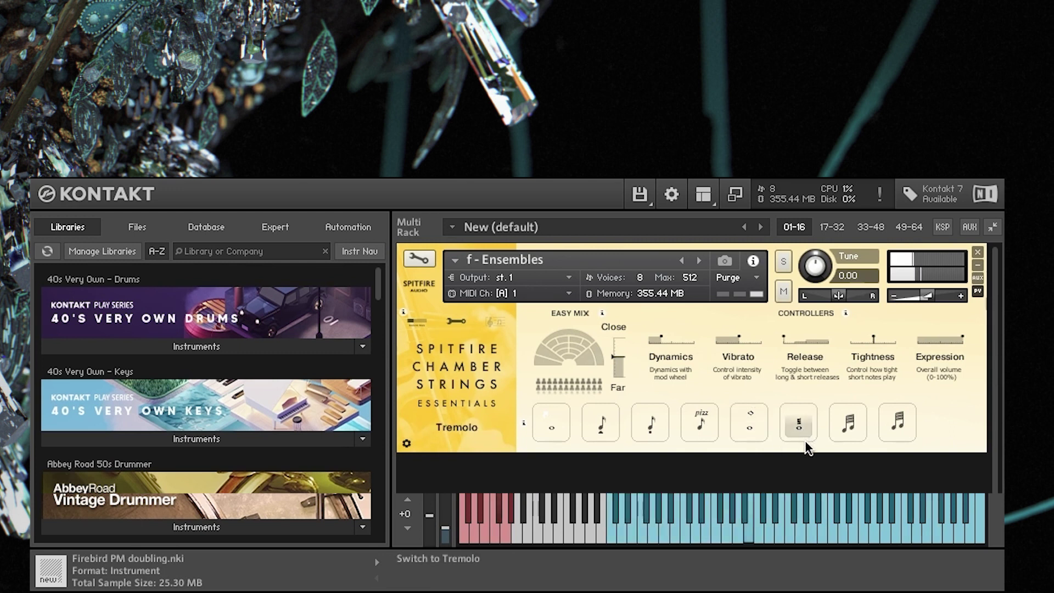
left_click(850, 434)
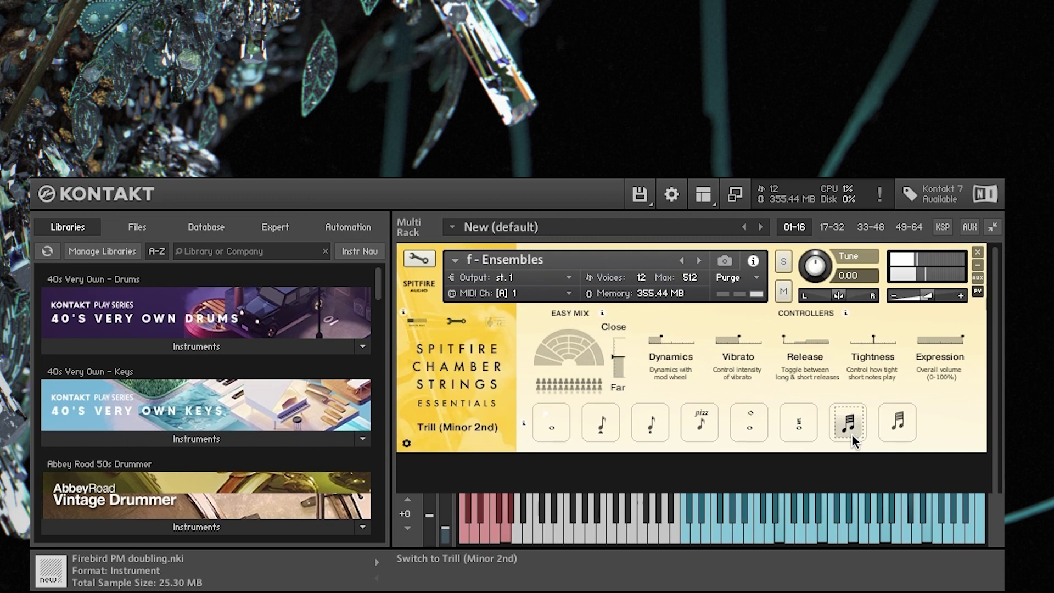
left_click(892, 419)
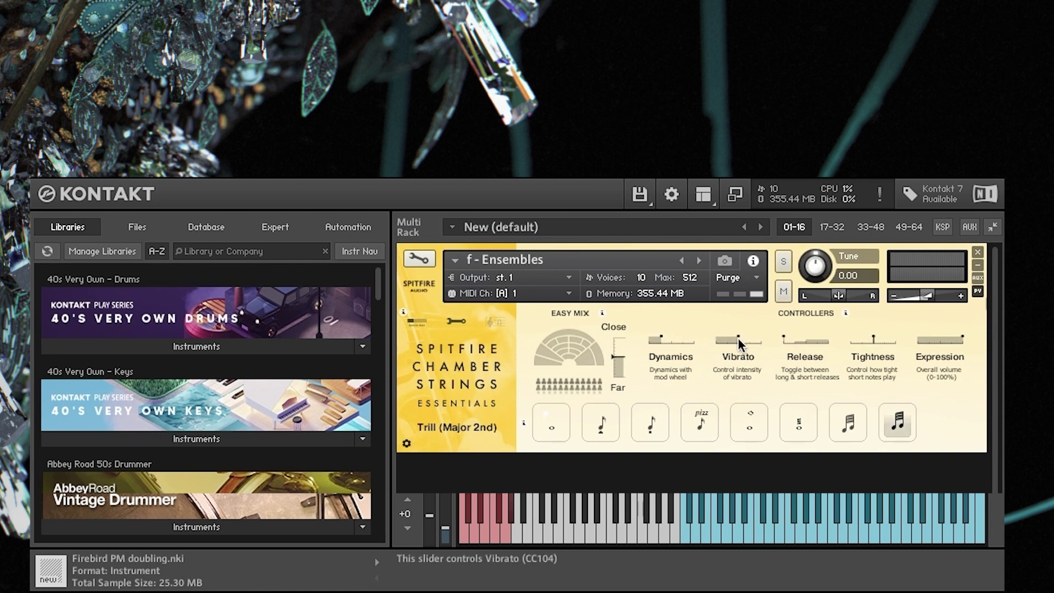
Try varying the Ensembles' vibrato, check the detailed microphone mix and return to the Long articulation in the basic settings.
left_click_drag(745, 342, 762, 342)
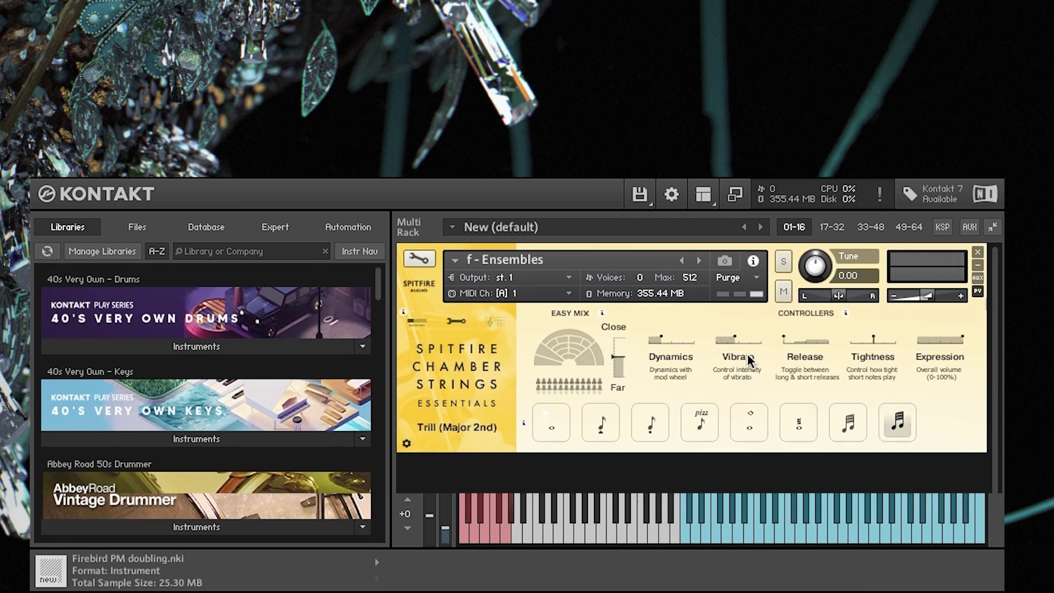
left_click_drag(733, 337, 755, 344)
left_click(460, 321)
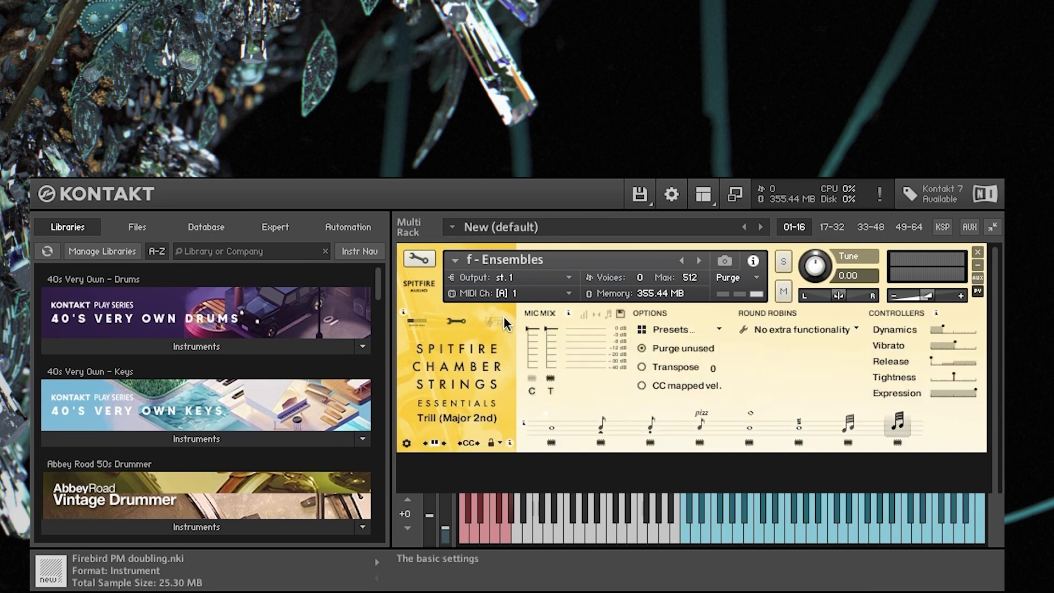
left_click(456, 322)
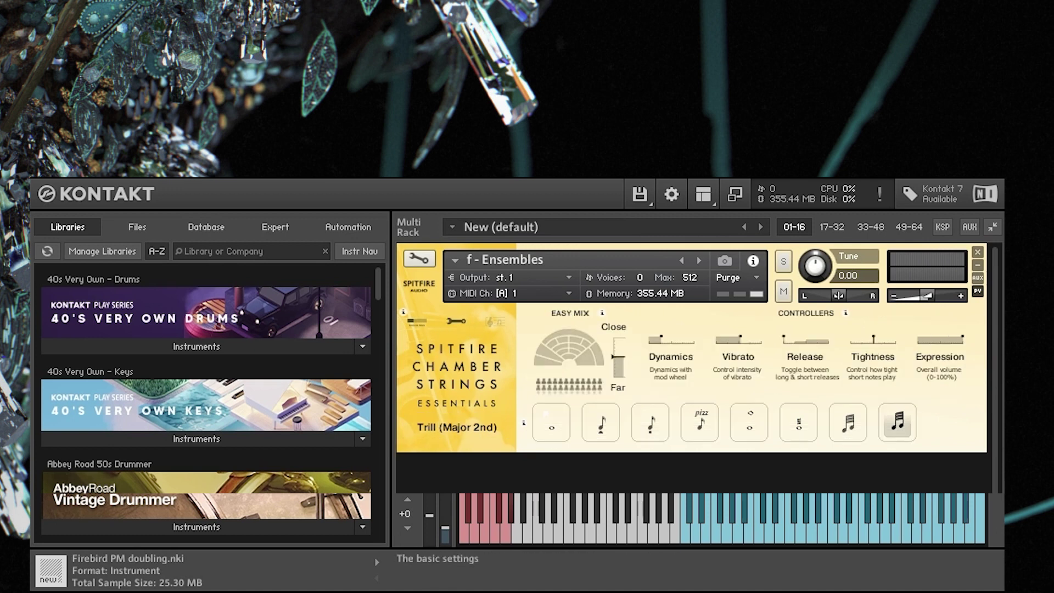
left_click(565, 423)
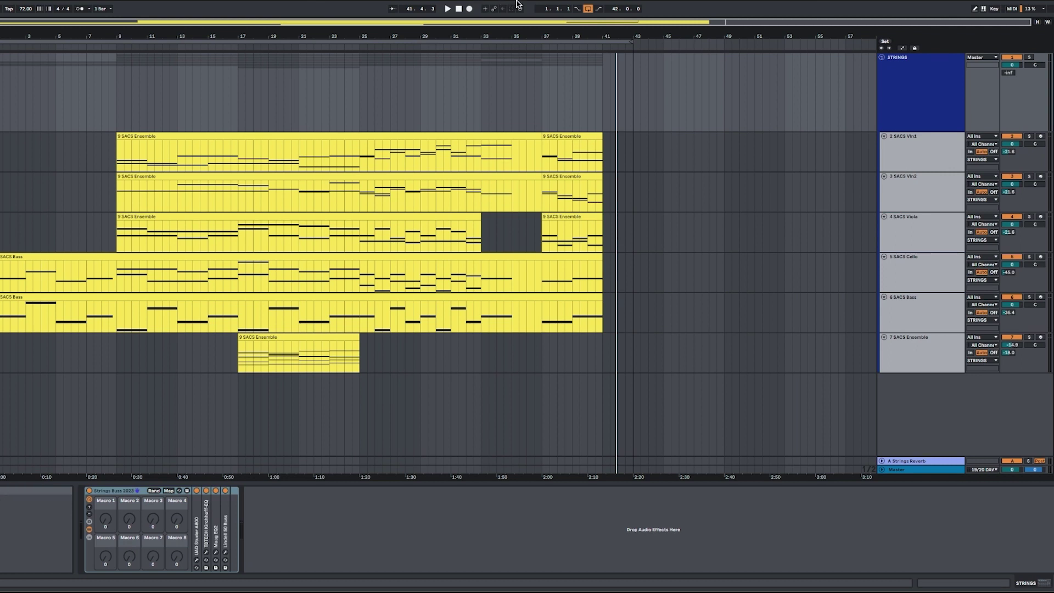
Switch to the Ableton Live arrangement and look over the STRINGS, Viola, Ensemble and Vln2 tracks.
left_click(282, 126)
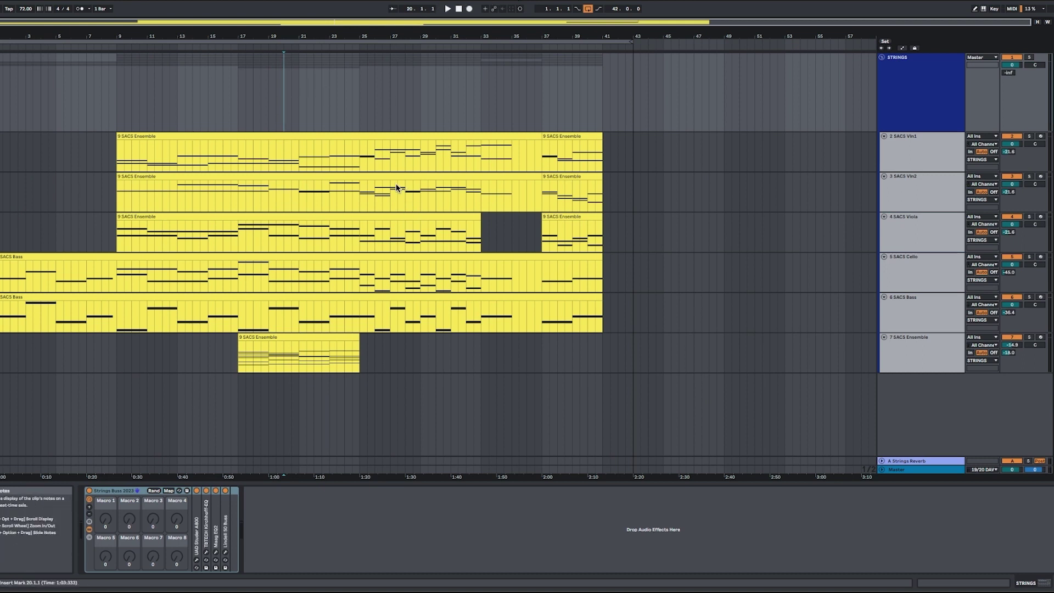
left_click(70, 228)
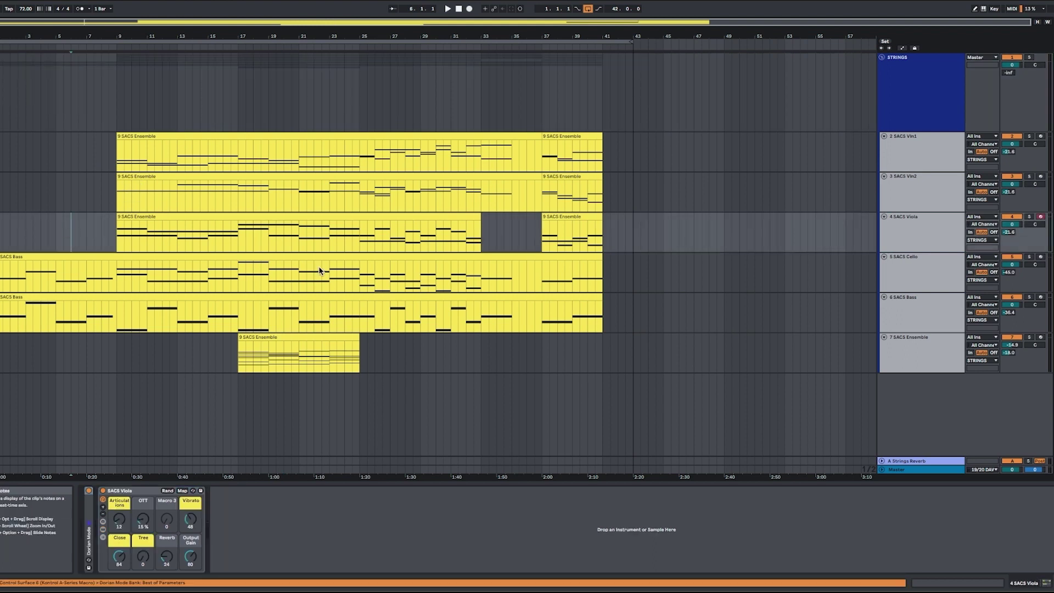
left_click(177, 363)
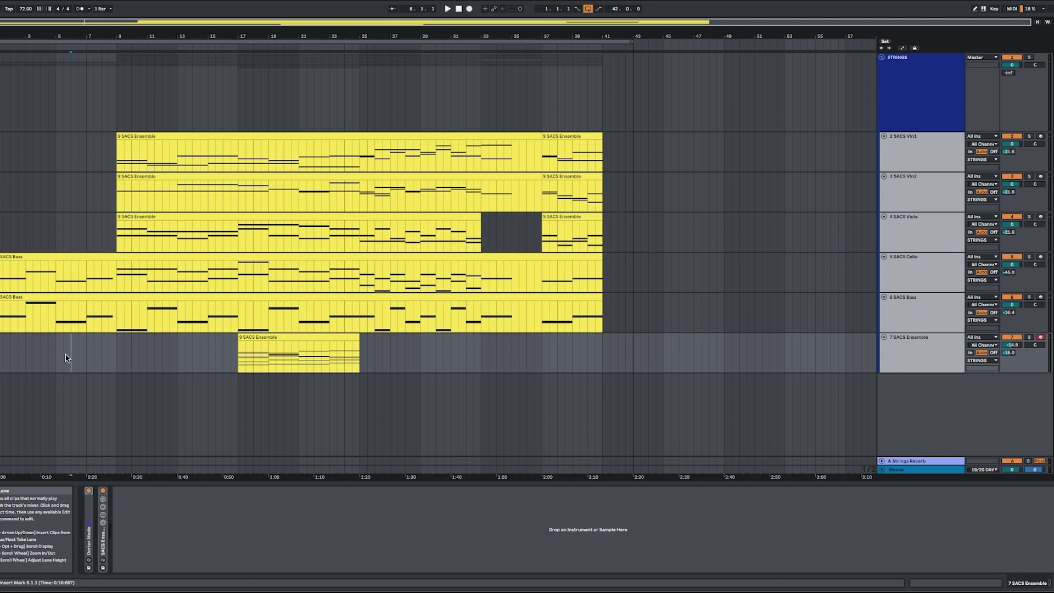
left_click(639, 181)
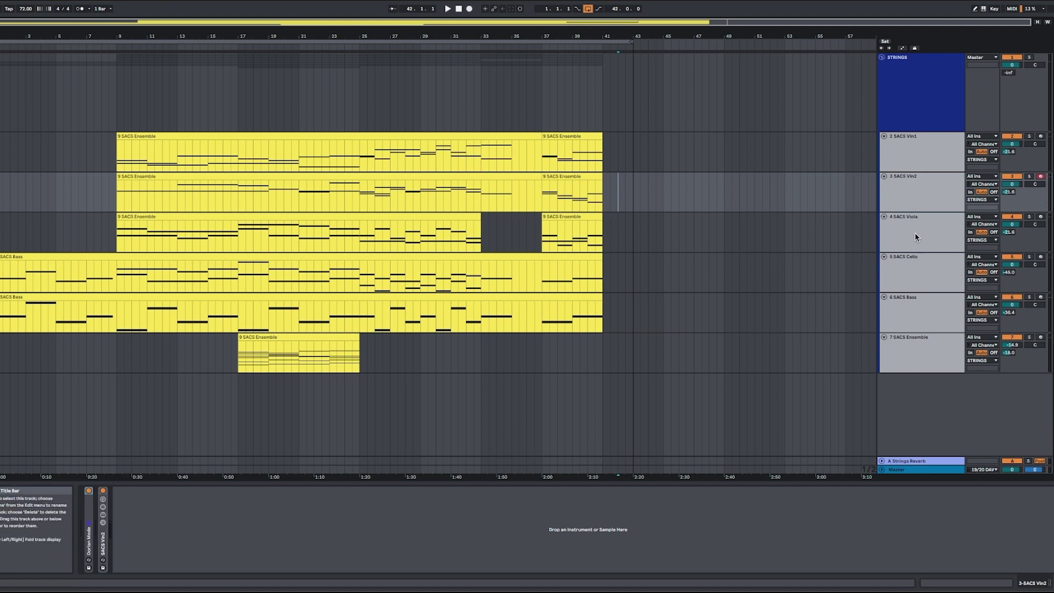
Play the SACS Ensemble part soloed from bar 17, examine its MIDI notes in an enlarged clip view and shrink that view again.
left_click(235, 361)
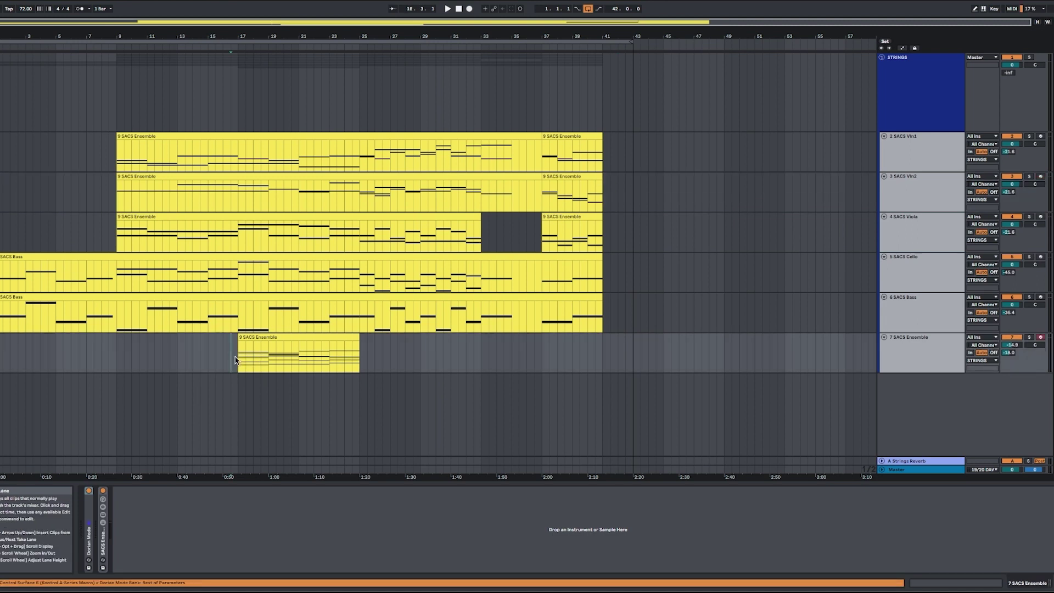
key("space")
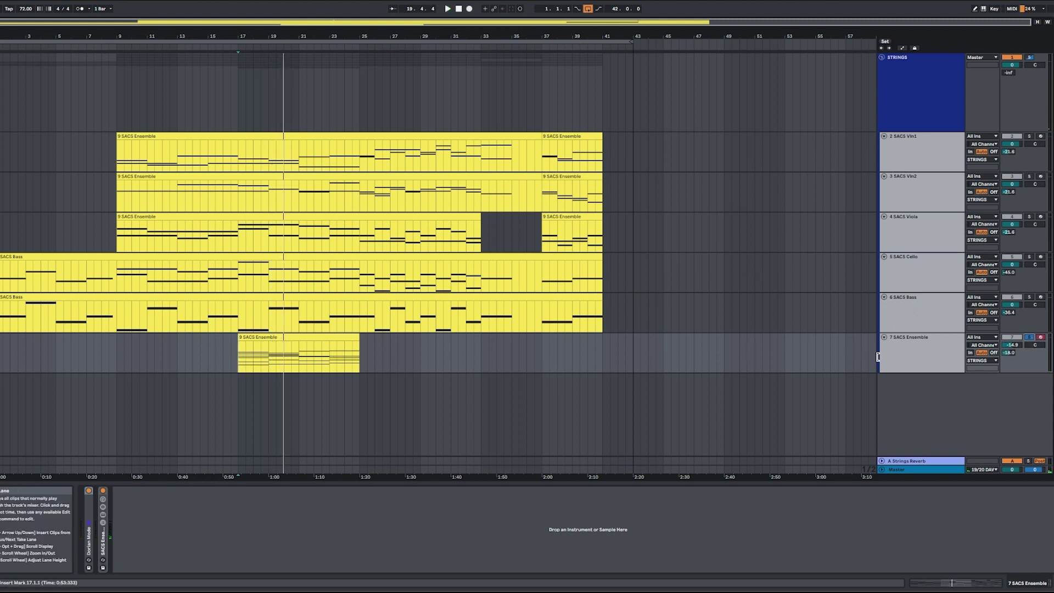
double_click(341, 351)
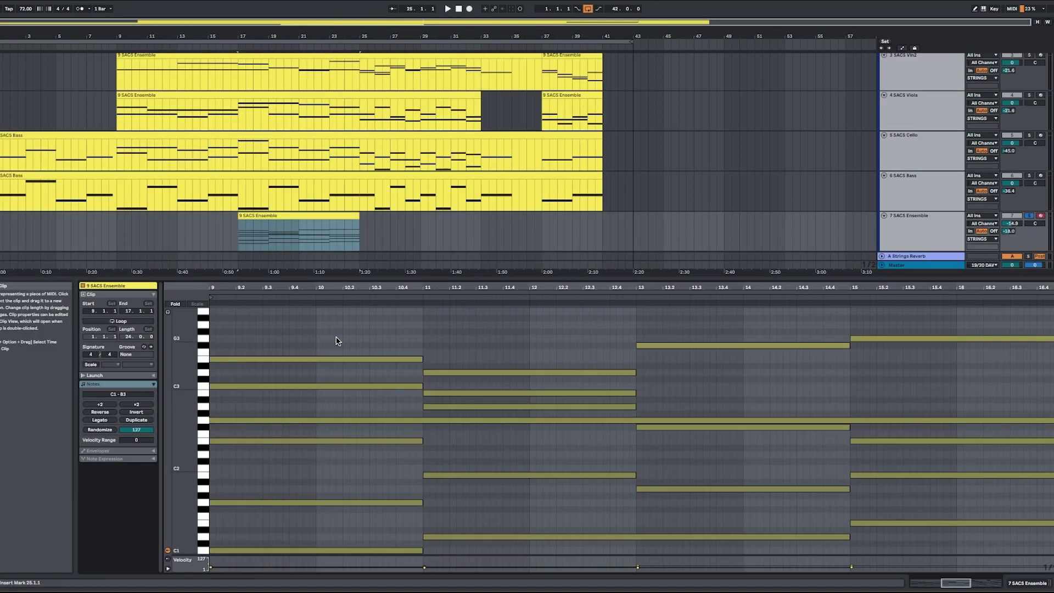
scroll(312, 176, "up", 1)
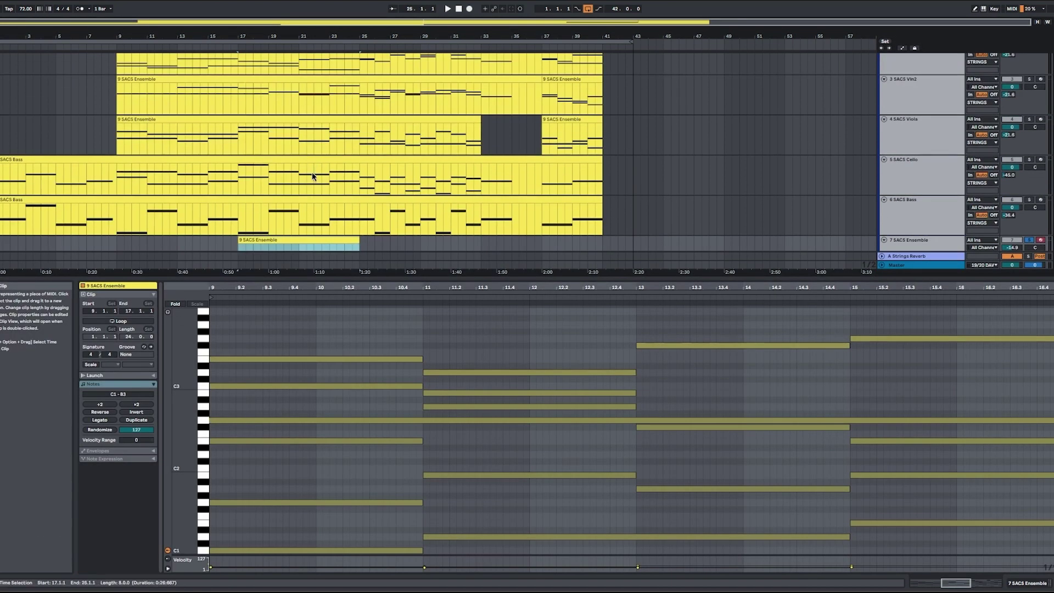
scroll(308, 186, "up", 2)
scroll(589, 192, "down", 3)
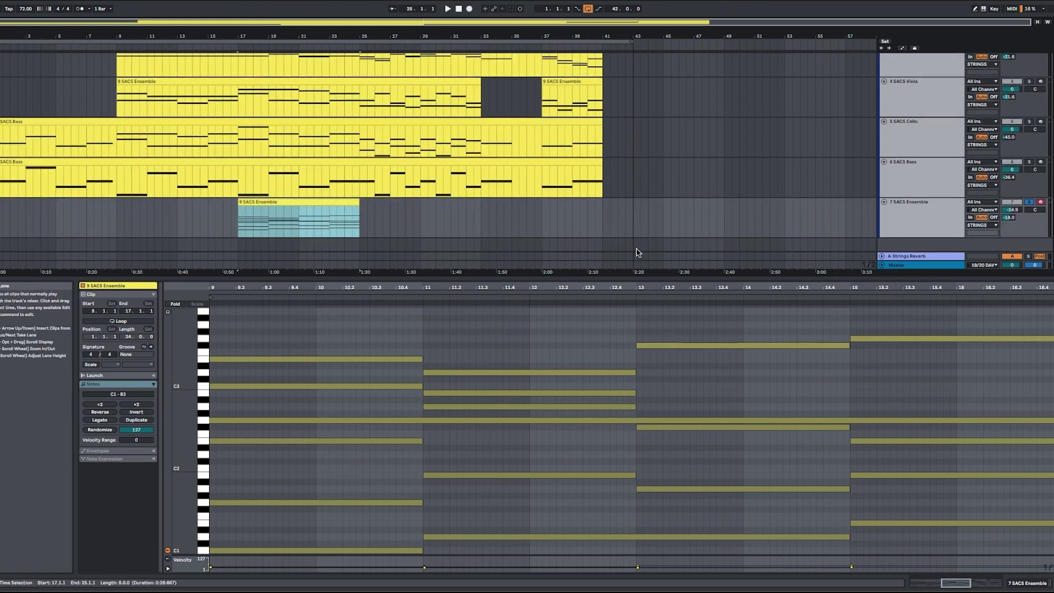
left_click_drag(635, 278, 670, 482)
left_click(363, 384)
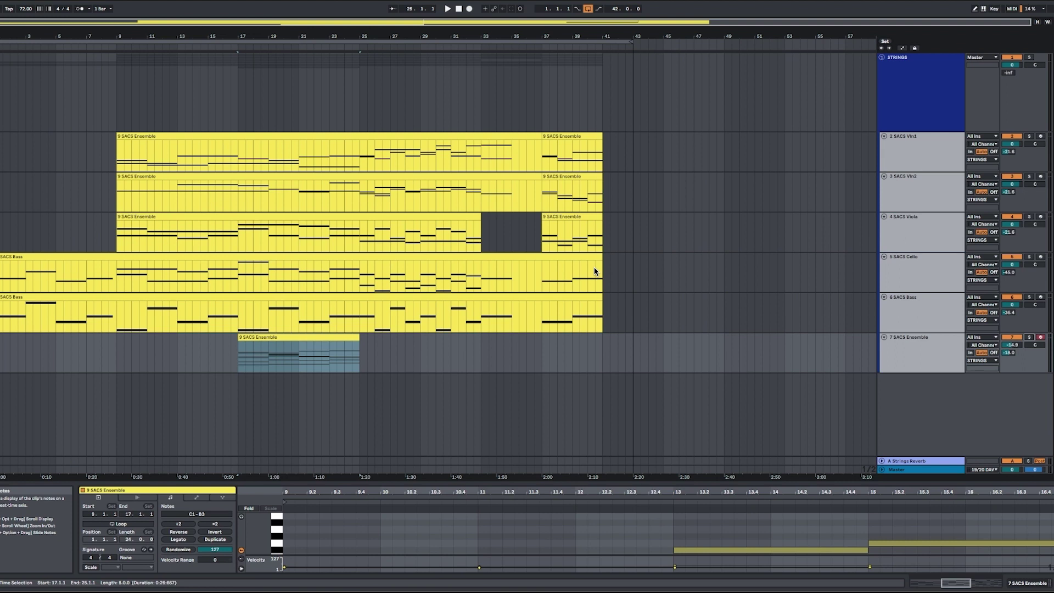
Solo the SACS Vln2 track and play the arrangement from bar 9.
left_click(116, 118)
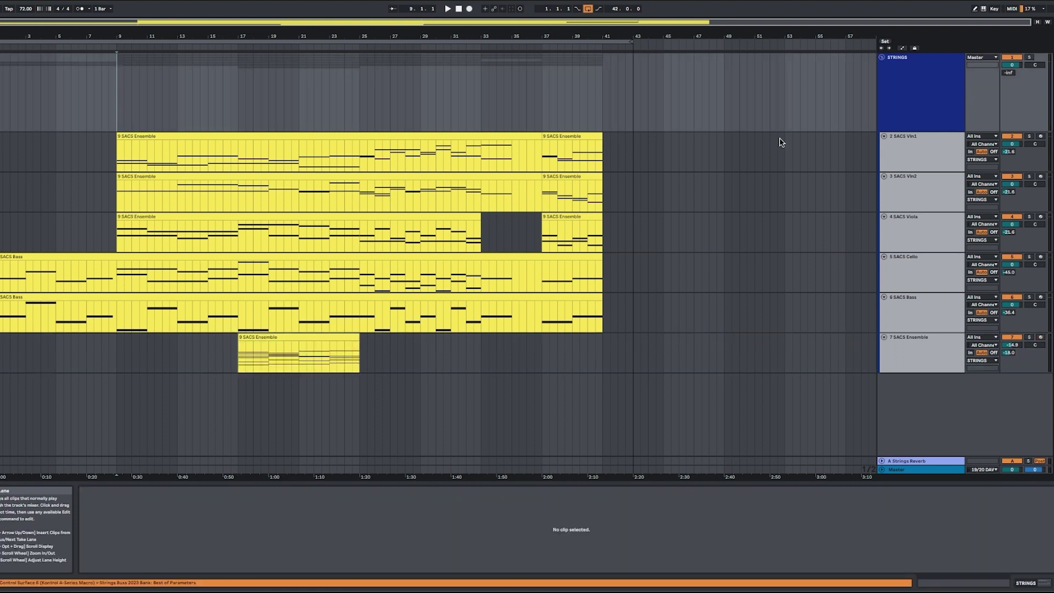
left_click(1029, 176)
key("space")
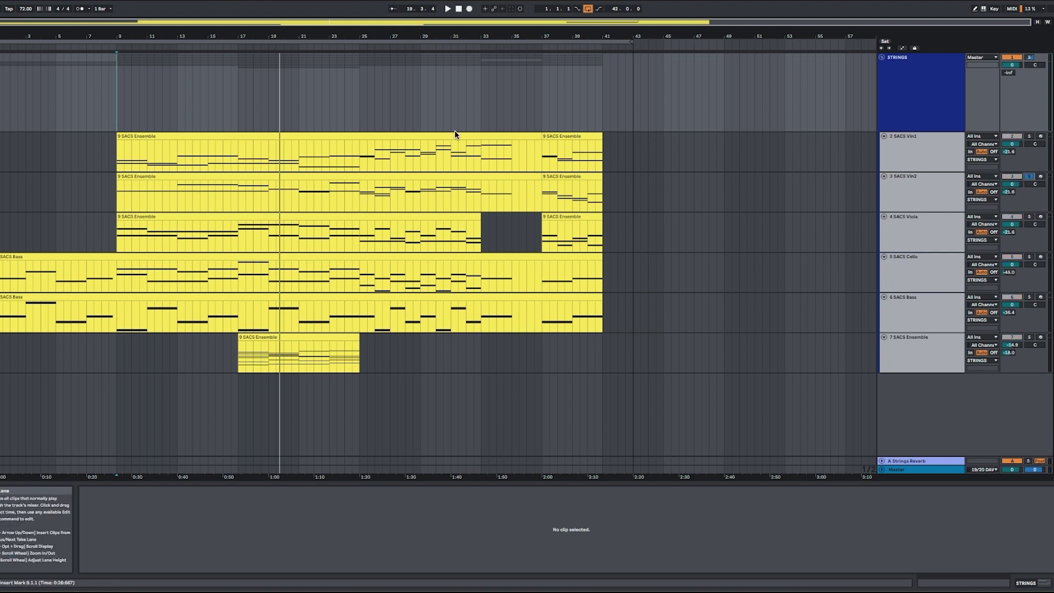
Play SACS Vln1 and Vln2 soloed together from bar 21, then clear their solos.
left_click(298, 113)
left_click(1029, 136)
key("space")
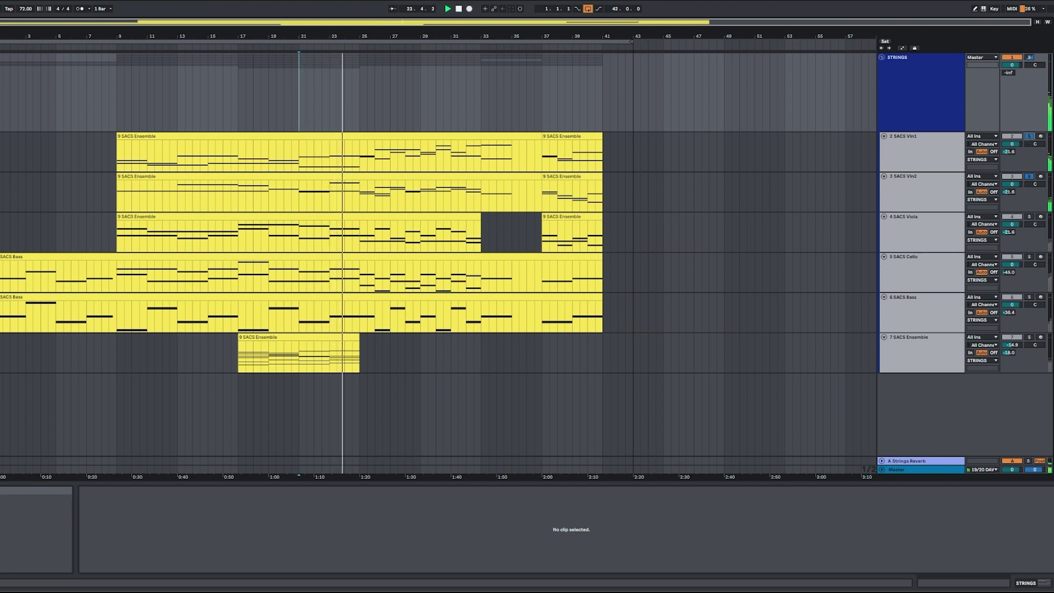
left_click(1031, 137)
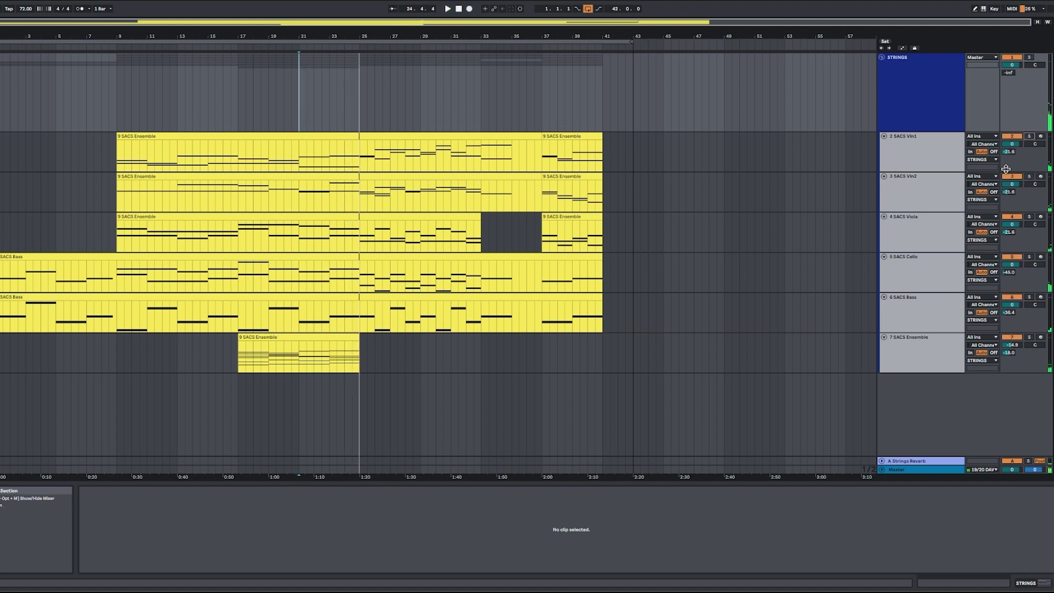
left_click(885, 136)
left_click(885, 137)
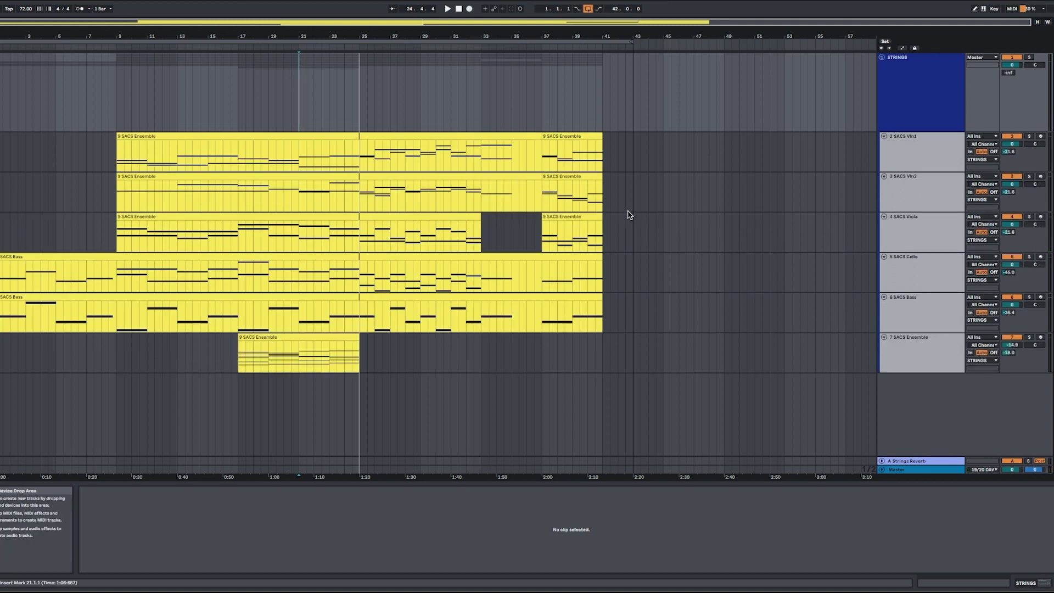
Examine the long MIDI clips on the SACS Vln1 and Vln2 tracks.
left_click(340, 136)
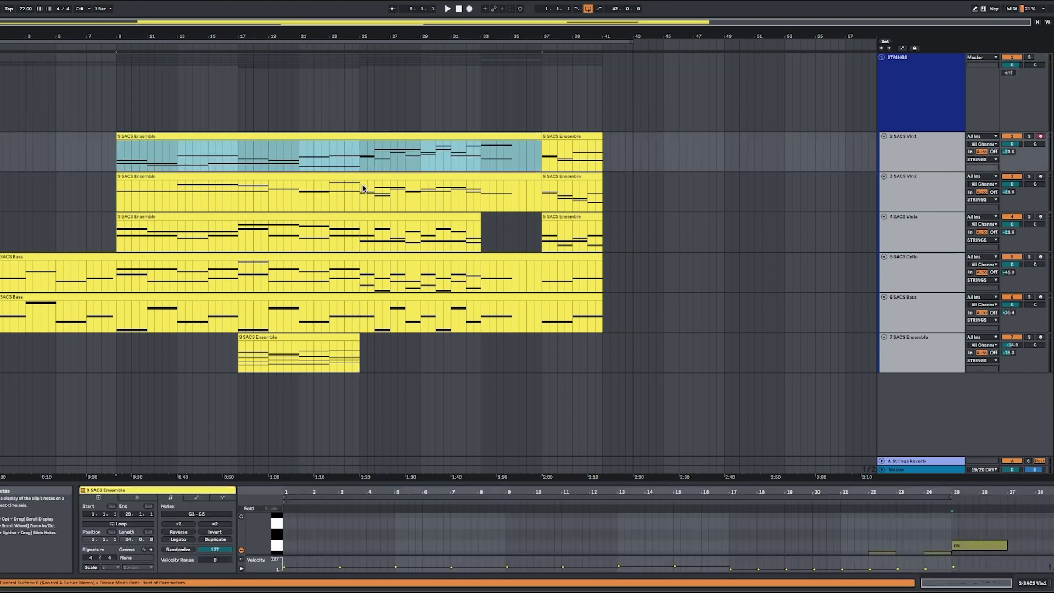
left_click(335, 177)
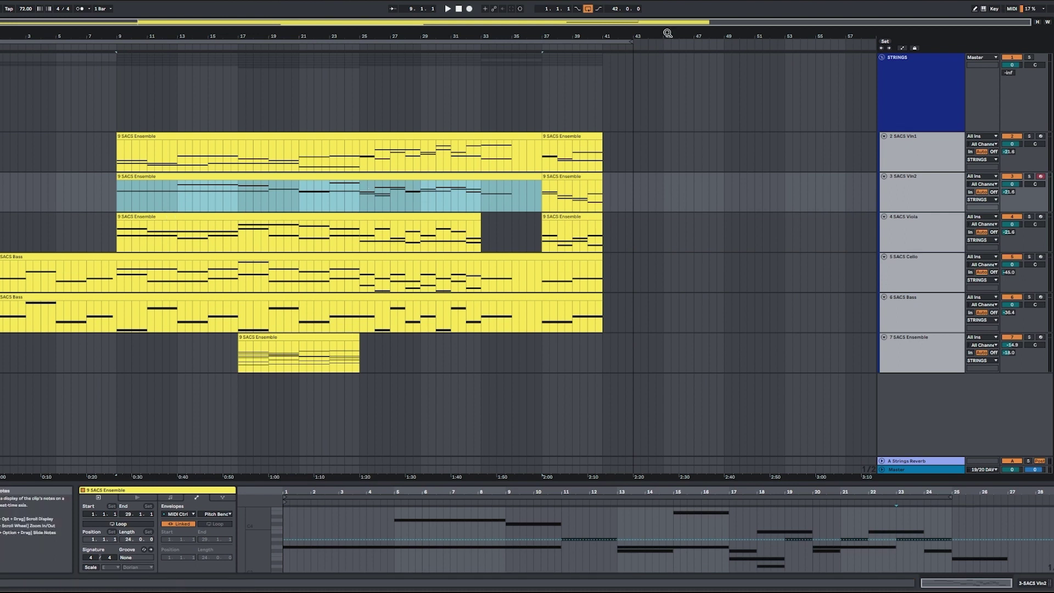
left_click(930, 200)
Play from bar 23 with SACS Vln2 and Viola soloed, clear the solos and place the insert marker at bar 27.
left_click(336, 121)
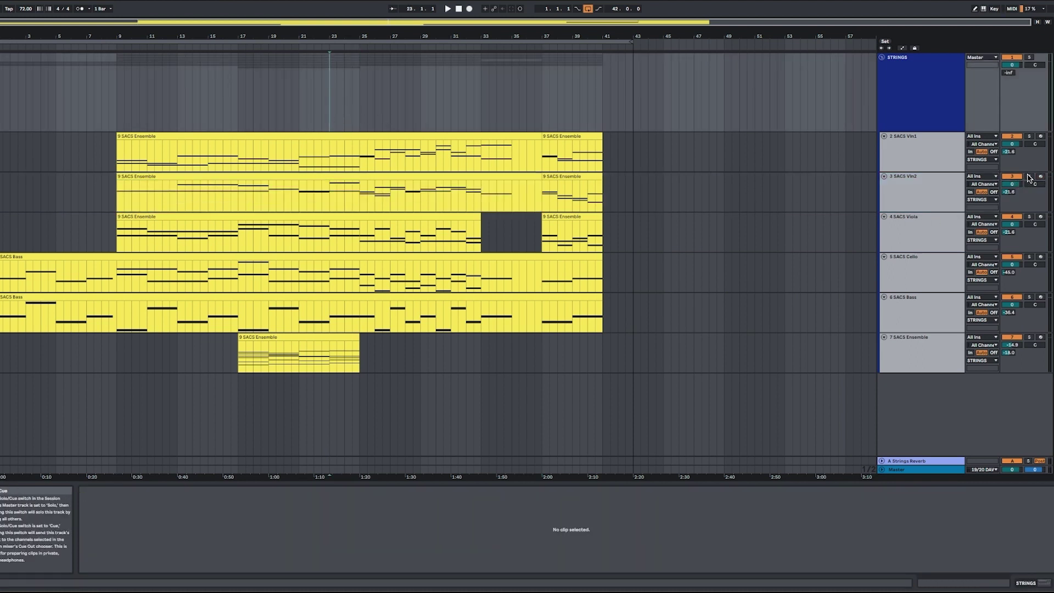
key("space")
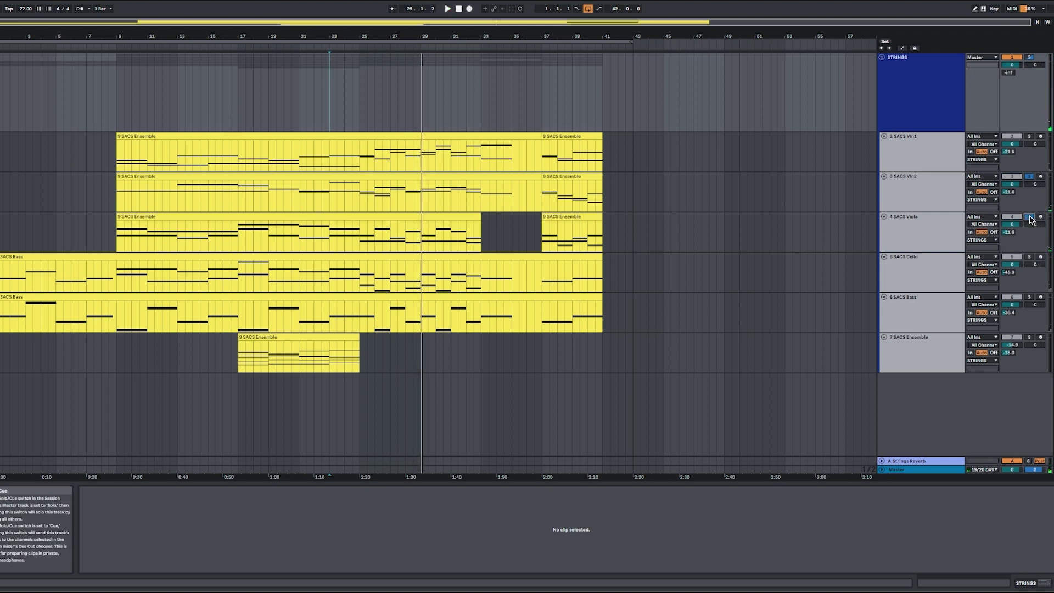
left_click(422, 111)
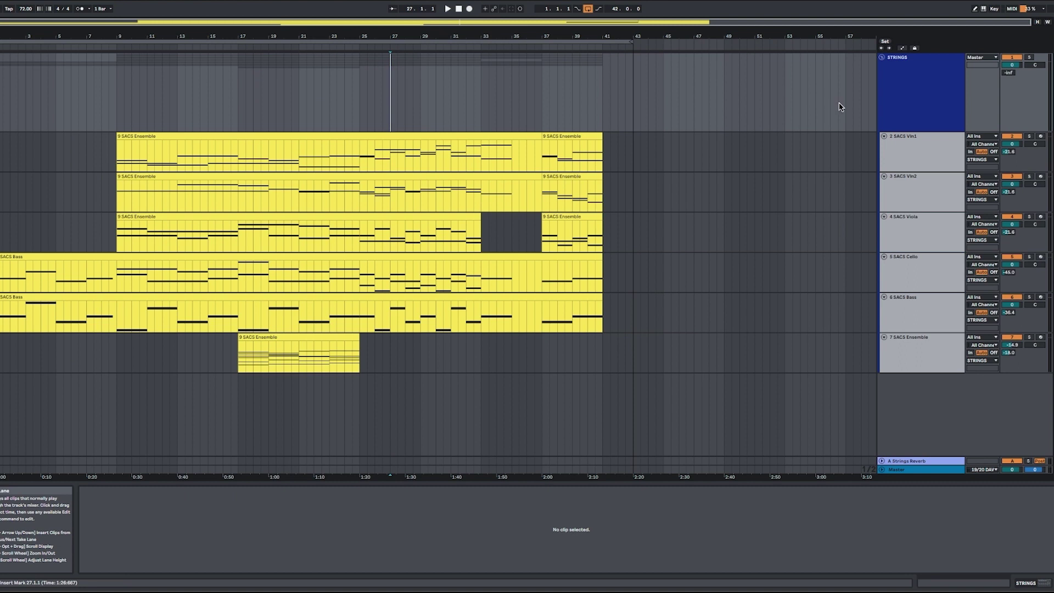
Place the insert marker in the empty area of the SACS Vln1 track and select the Vln1 and Vln2 tracks in turn.
left_click(708, 157)
left_click(934, 158)
left_click(907, 202)
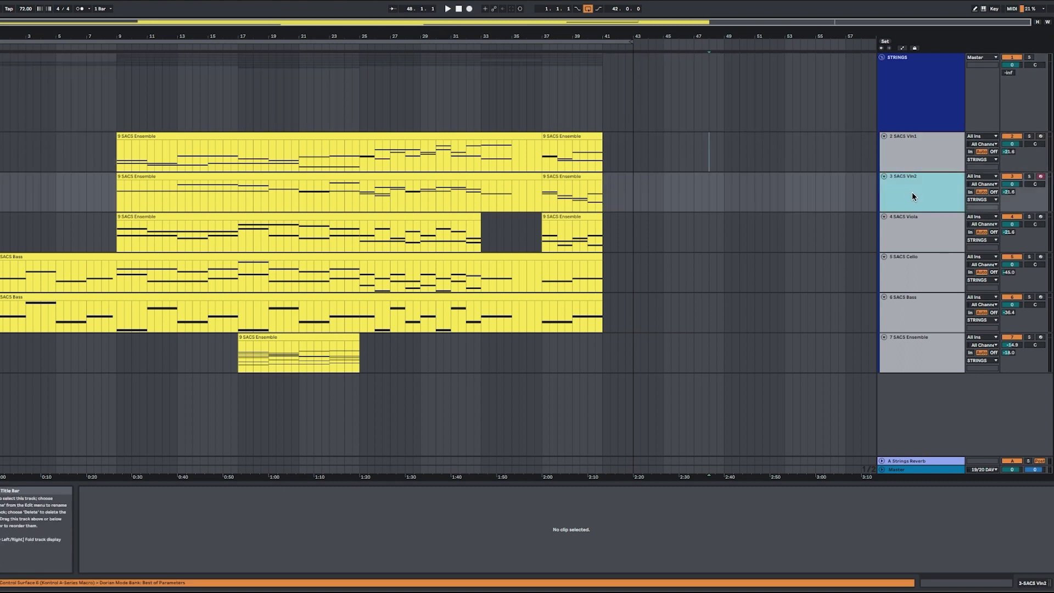
Select the SACS Viola and SACS Cello tracks in turn, followed by the STRINGS group lane and the SACS Ensemble lane.
left_click(907, 236)
left_click(913, 266)
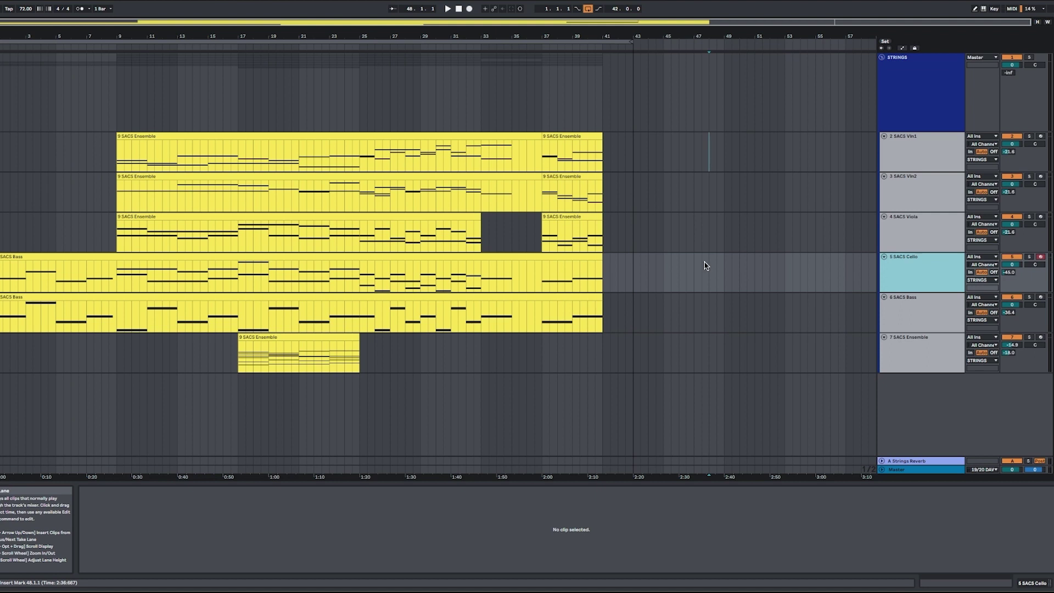
left_click(355, 99)
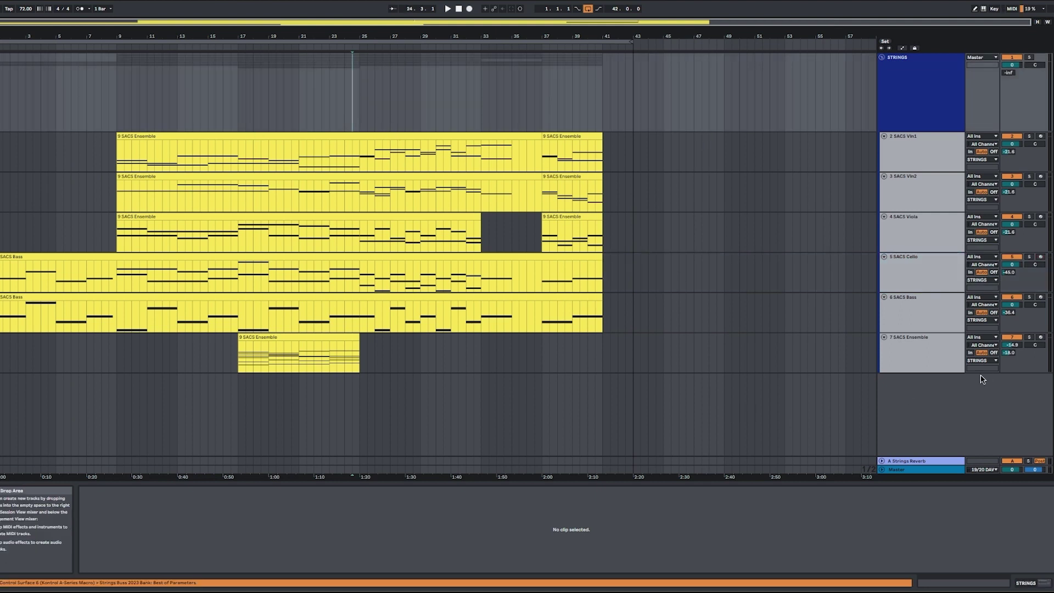
left_click(474, 356)
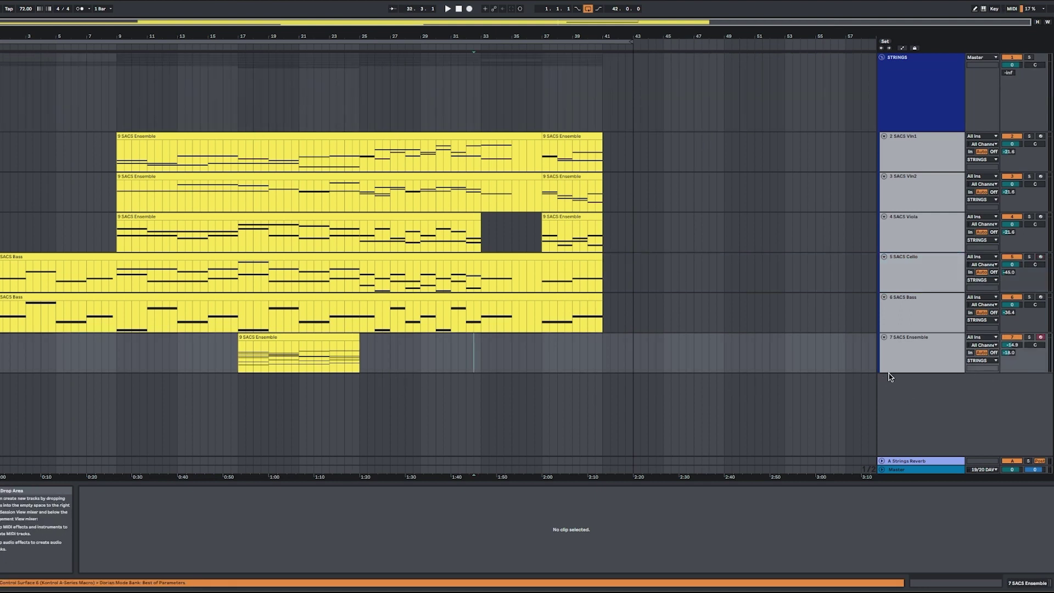
Solo the SACS Ensemble track and play its clip from bar 17.
left_click(1030, 337)
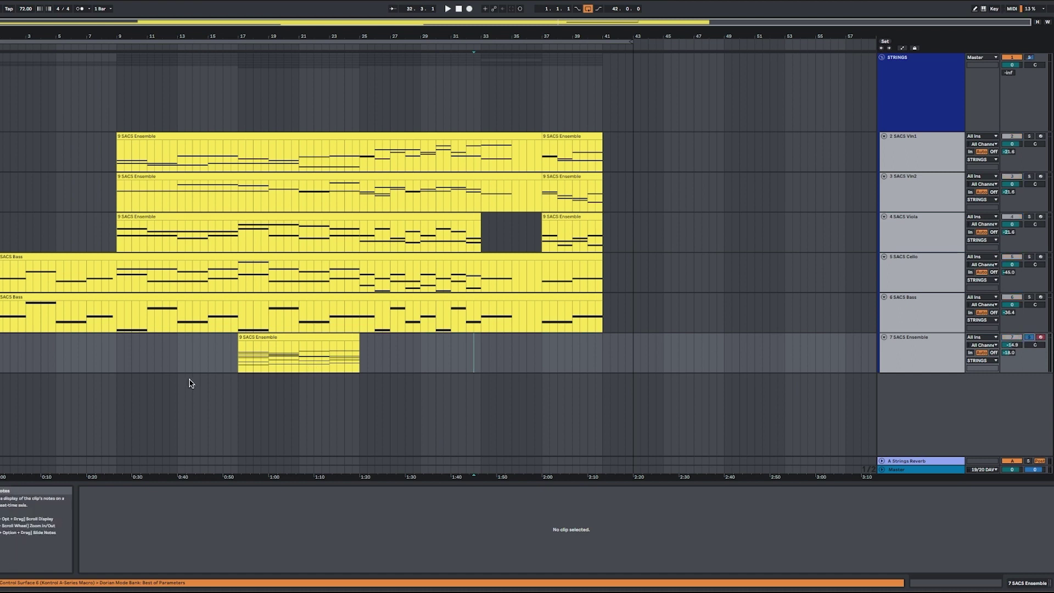
left_click(240, 368)
key("space")
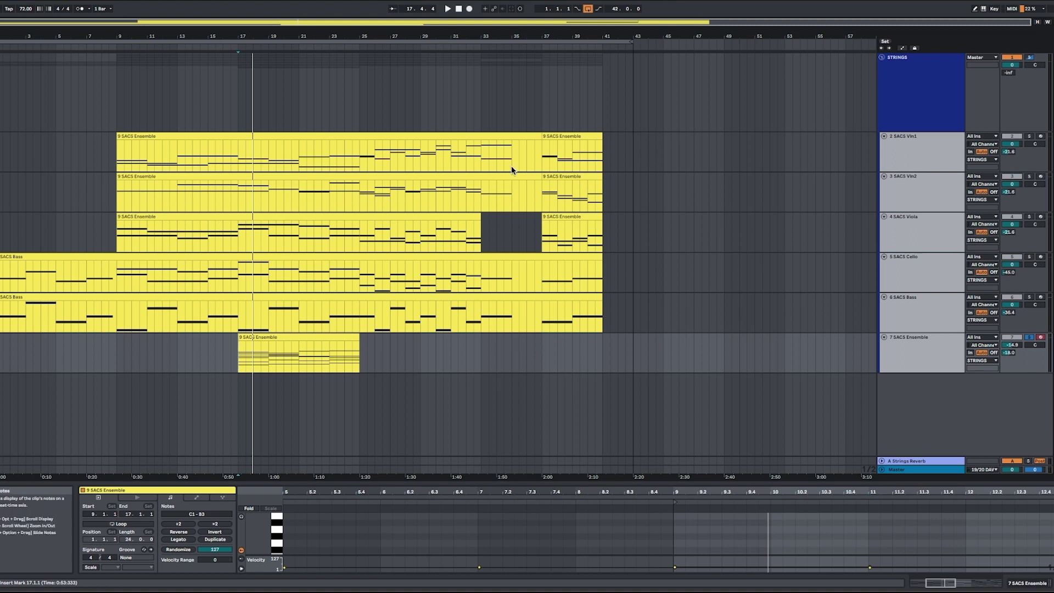
key("space")
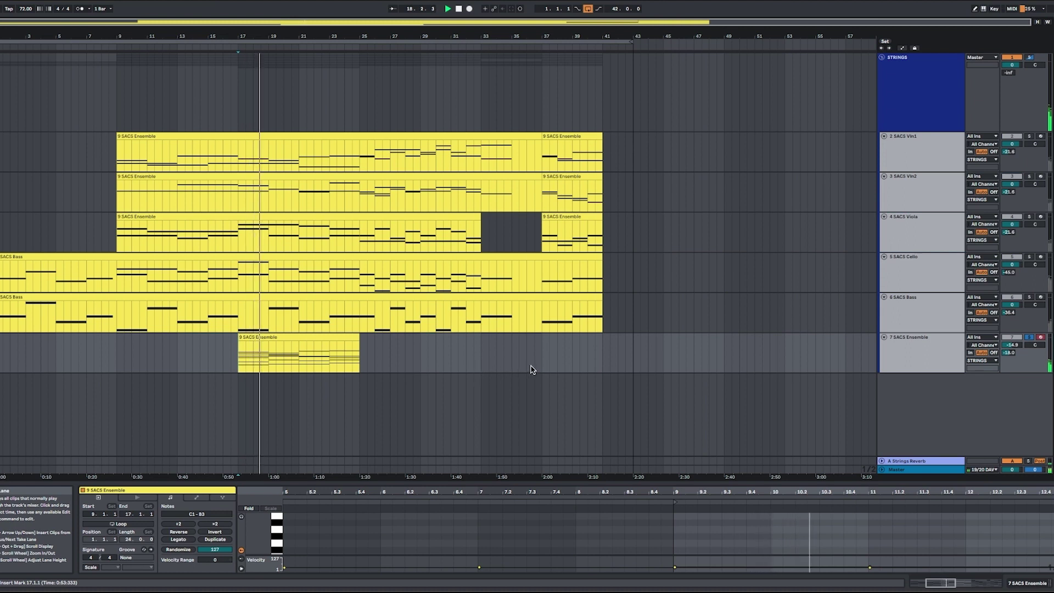
Unfold the SACS Ensemble rack with its KeySwitch & Expression Map and Kontakt devices, and bring up the Kontakt instrument window.
left_click(912, 354)
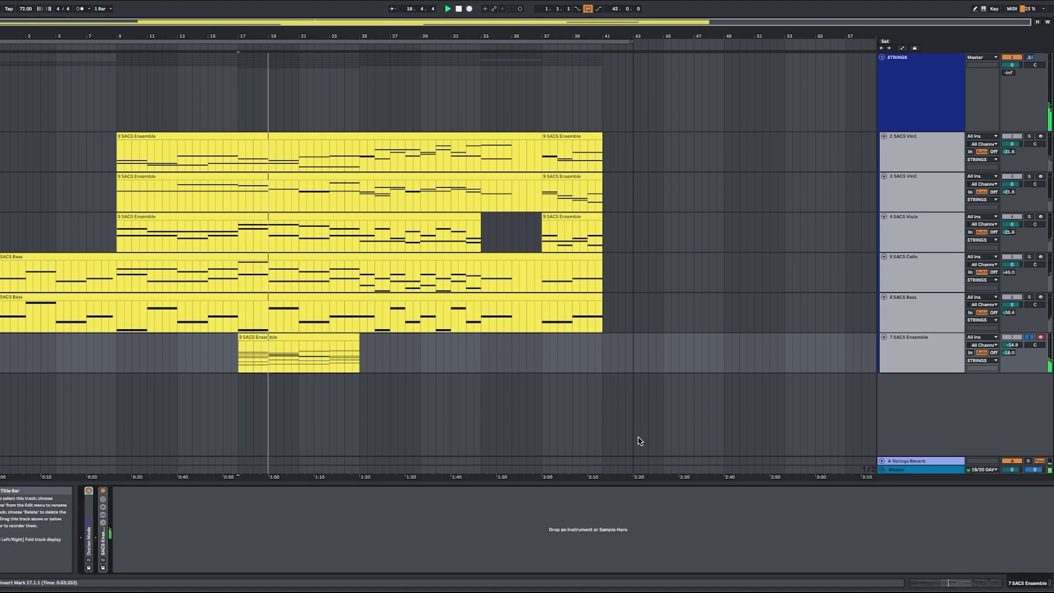
double_click(102, 540)
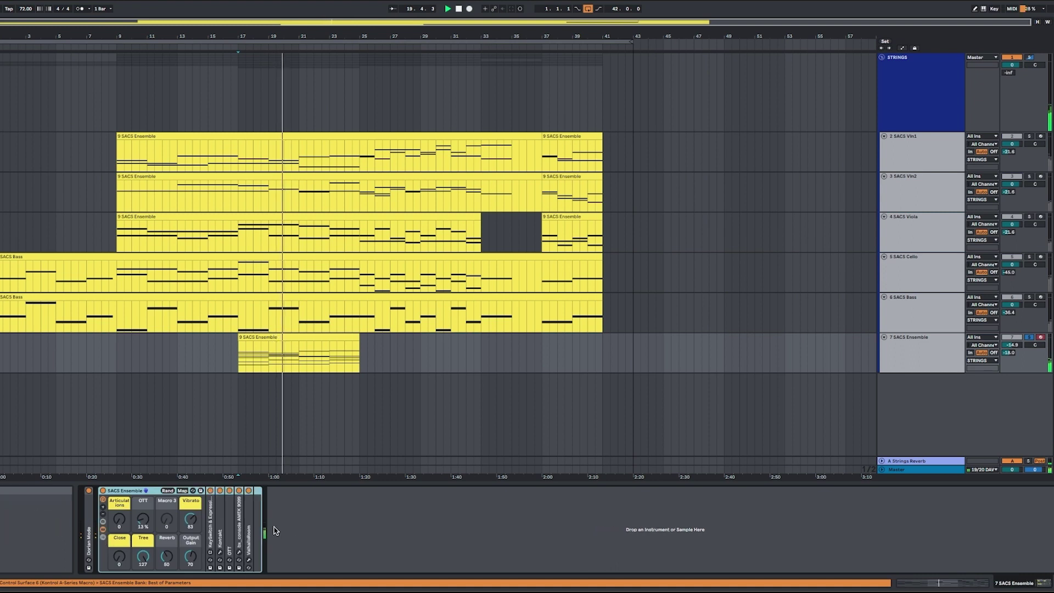
double_click(210, 522)
double_click(614, 536)
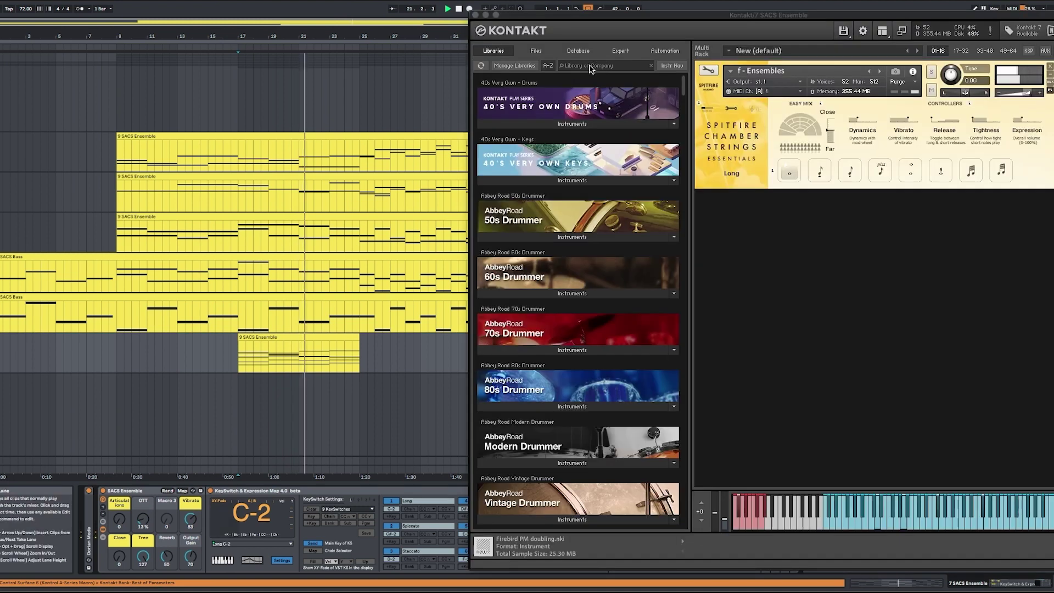
left_click_drag(646, 7, 549, 11)
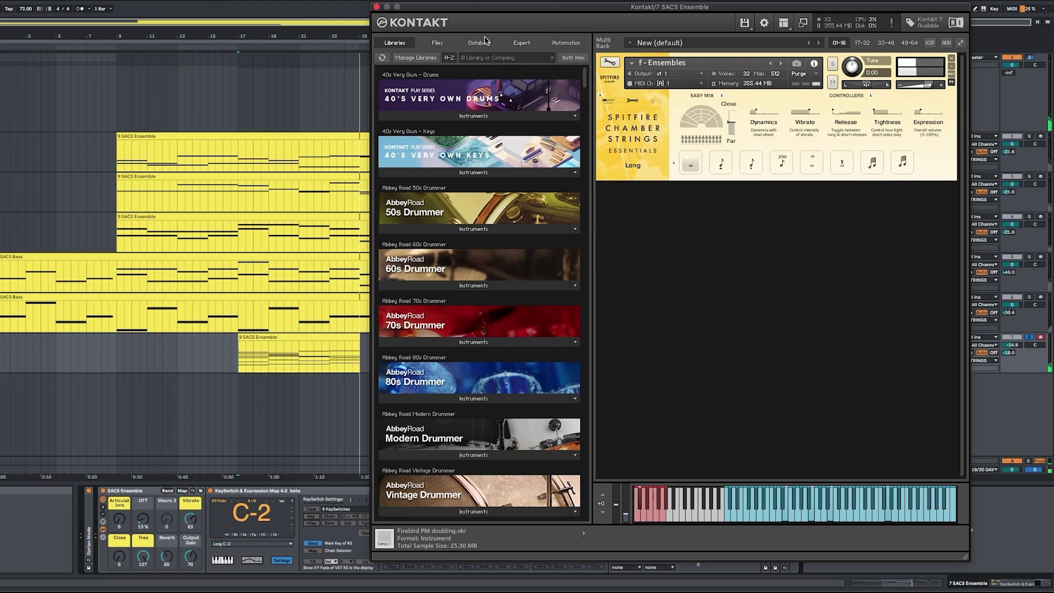
left_click(275, 98)
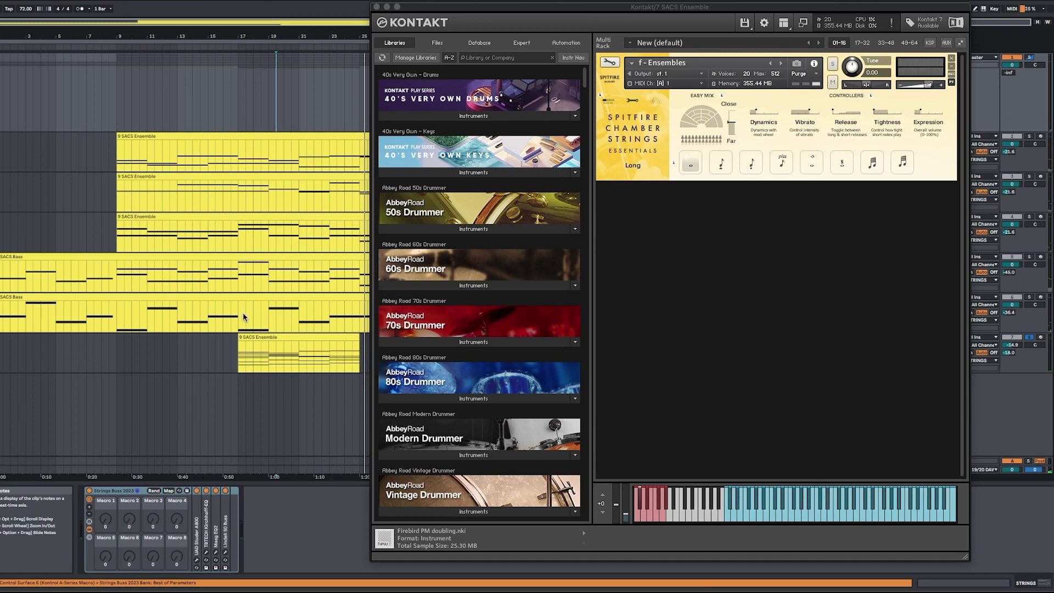
Extend the SACS Ensemble clip's end to bar 26, moving the Kontakt window out of the way and back.
mouse_move(238, 337)
left_mouse_down()
mouse_move(57, 333)
mouse_move(278, 337)
mouse_move(141, 337)
mouse_move(238, 337)
left_mouse_up()
left_click_drag(533, 9, 727, 104)
mouse_move(360, 338)
left_mouse_down()
mouse_move(502, 342)
mouse_move(373, 347)
left_mouse_up()
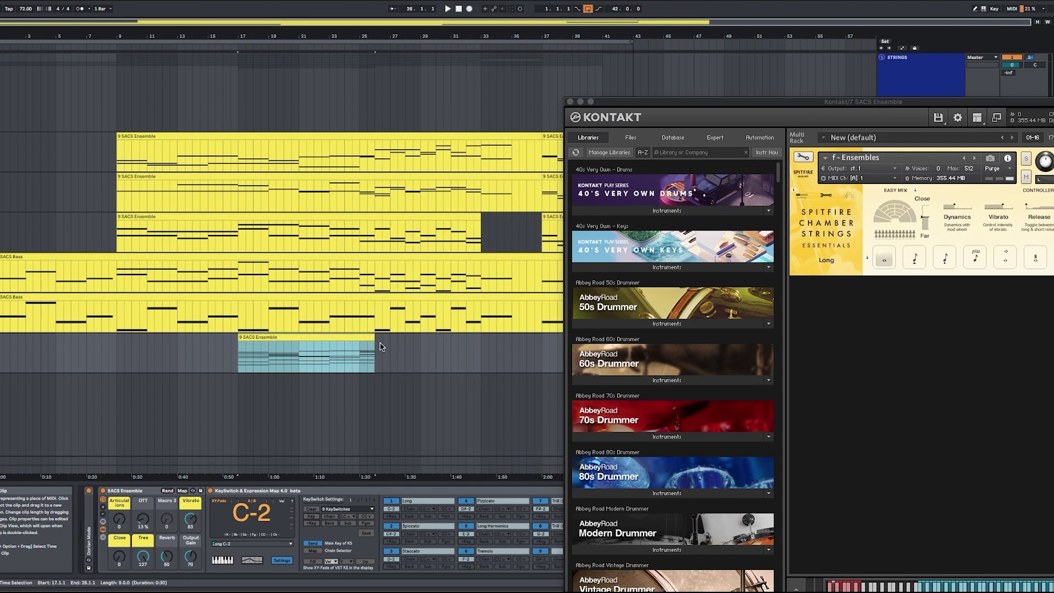
left_click_drag(673, 103, 328, 25)
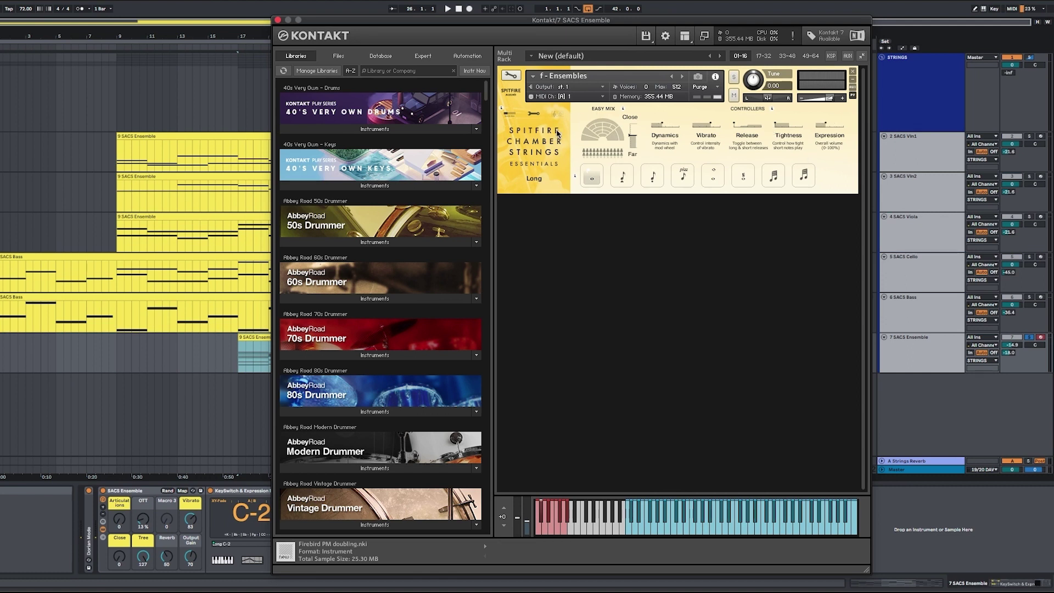
Activate the Close microphone in the advanced Mic Mix view of f - Ensembles and close the Kontakt window.
left_click(533, 113)
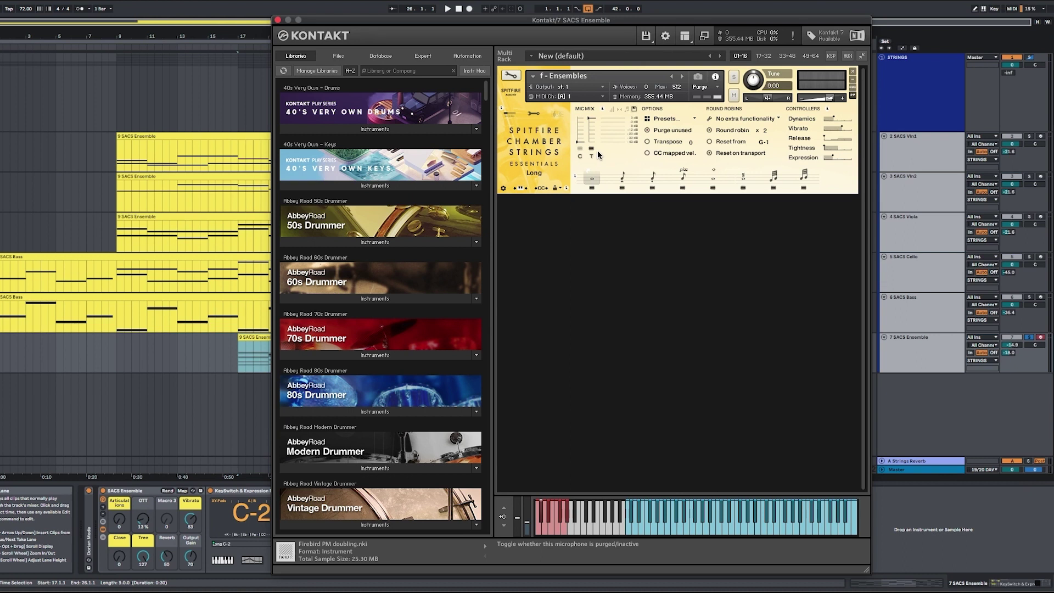
left_click(582, 145)
left_click(583, 145)
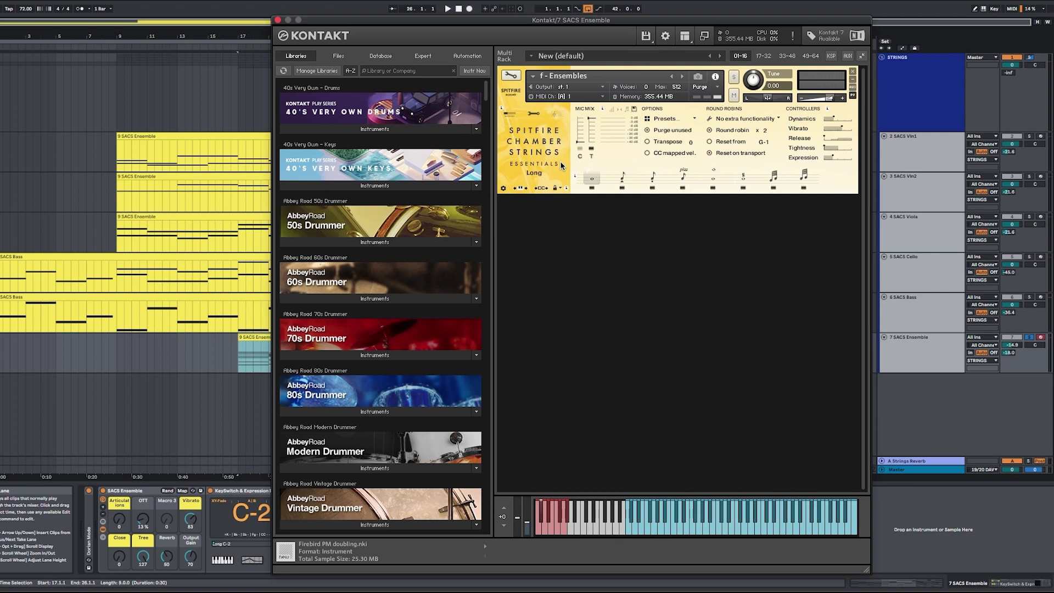
left_click(590, 140)
mouse_move(590, 141)
left_mouse_down()
mouse_move(594, 132)
mouse_move(582, 134)
mouse_move(594, 121)
mouse_move(581, 147)
left_mouse_up()
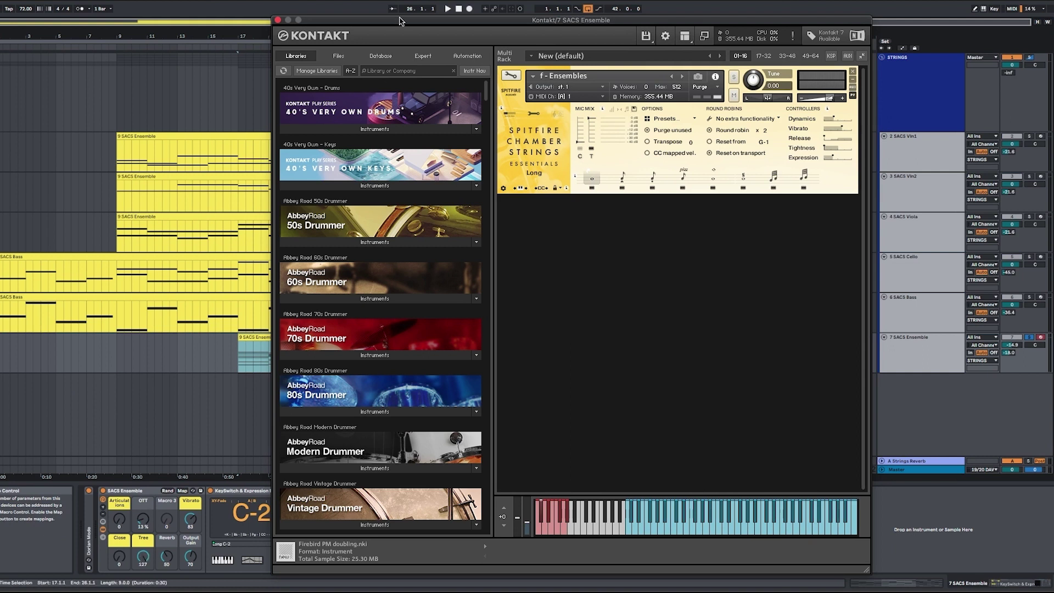
left_click(278, 20)
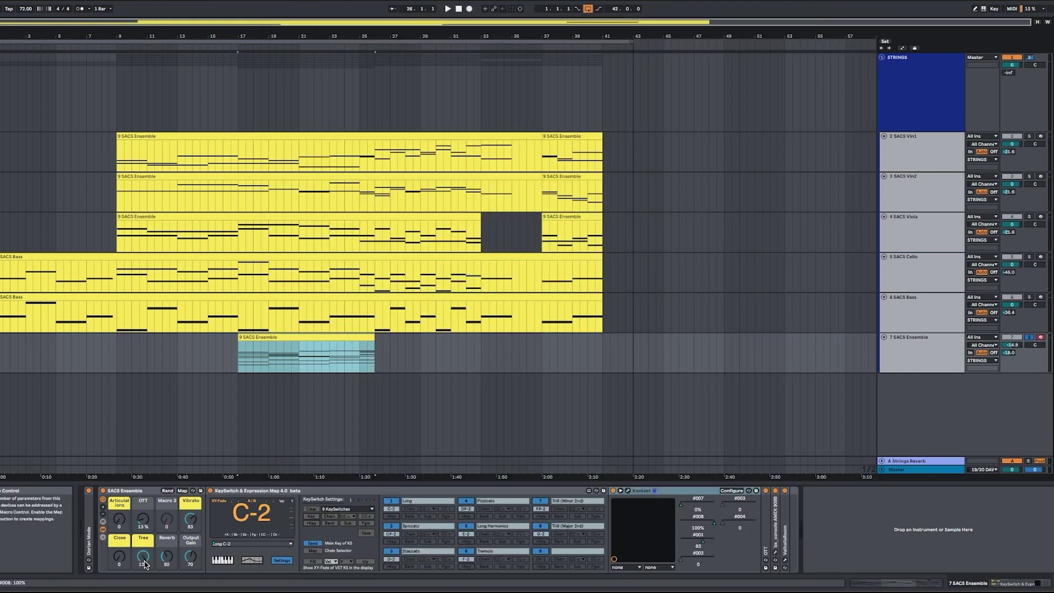
Raise the Close microphone level of the SACS Ensemble rack to 69.
left_click_drag(714, 523, 698, 504)
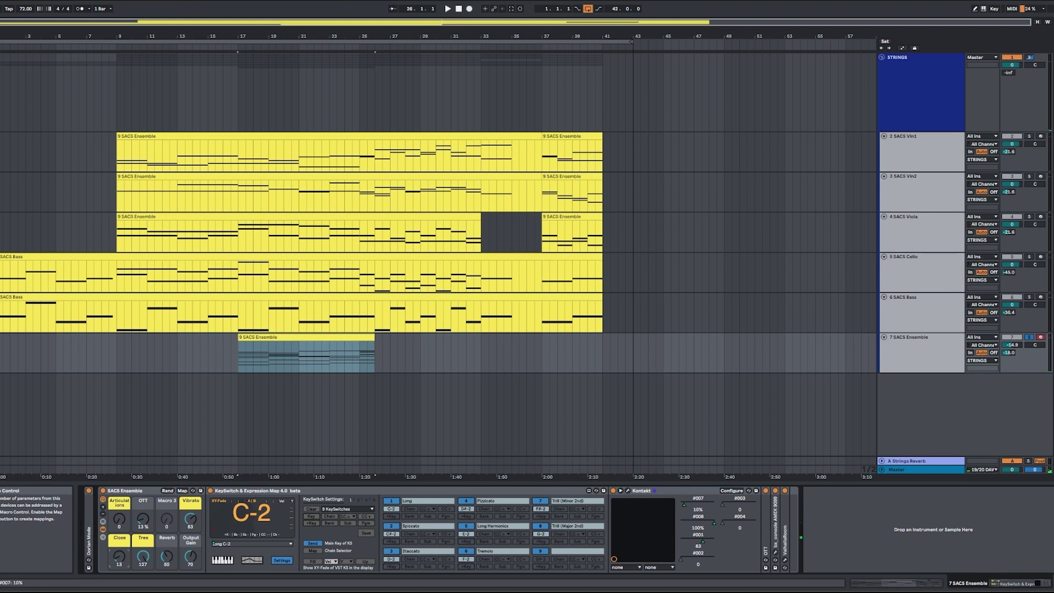
left_click_drag(698, 501, 698, 498)
left_click_drag(698, 505, 698, 502)
left_click_drag(128, 561, 127, 564)
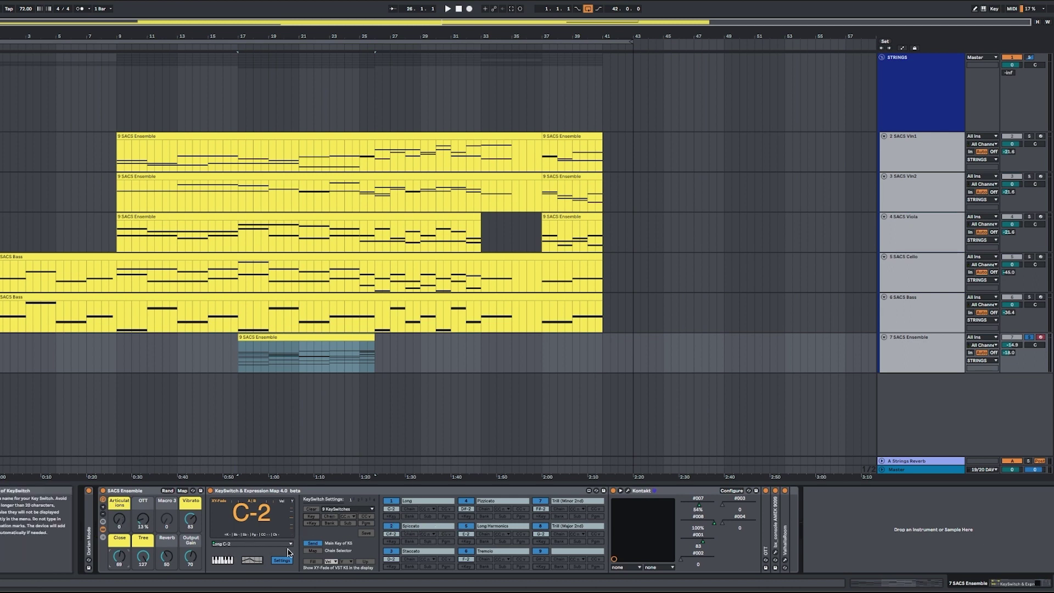
Sweep the Articulations macro of the SACS Ensemble rack through Spiccato (C#-2) and Staccato (D-2) to audition them.
left_click_drag(120, 526, 121, 522)
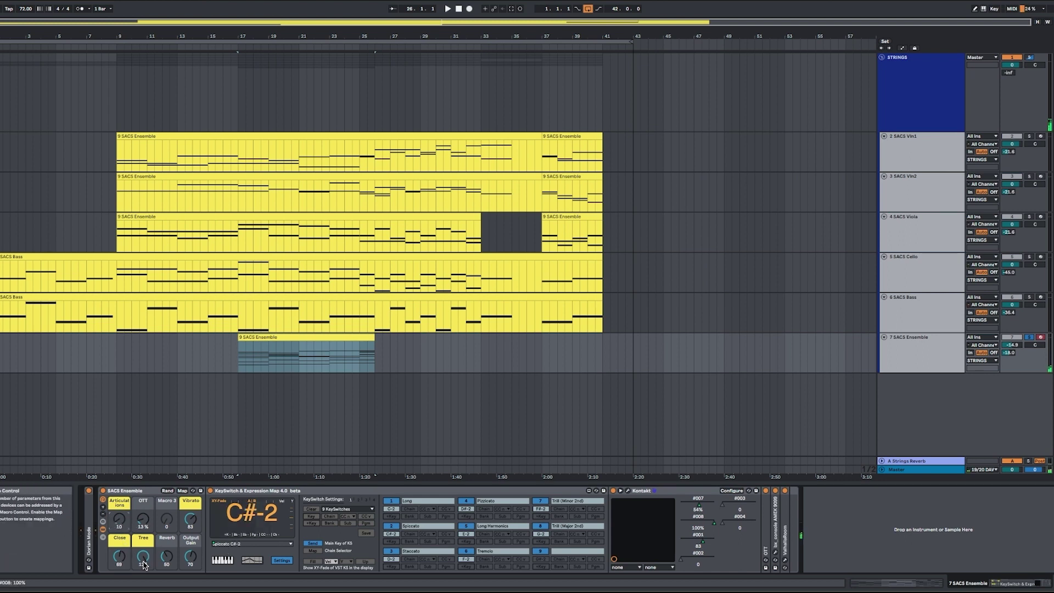
left_click(932, 352)
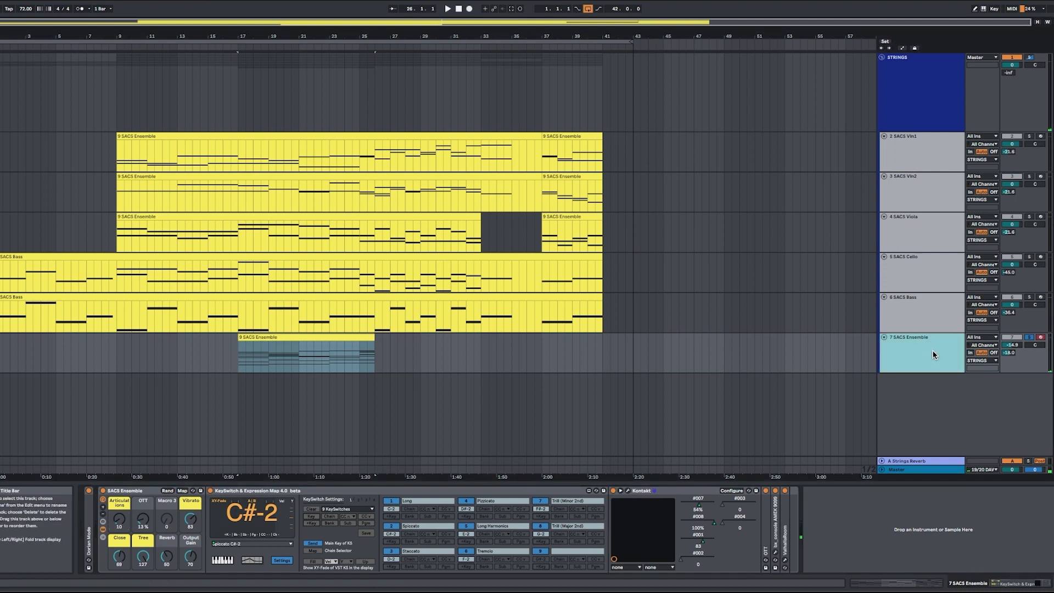
left_click_drag(120, 526, 119, 520)
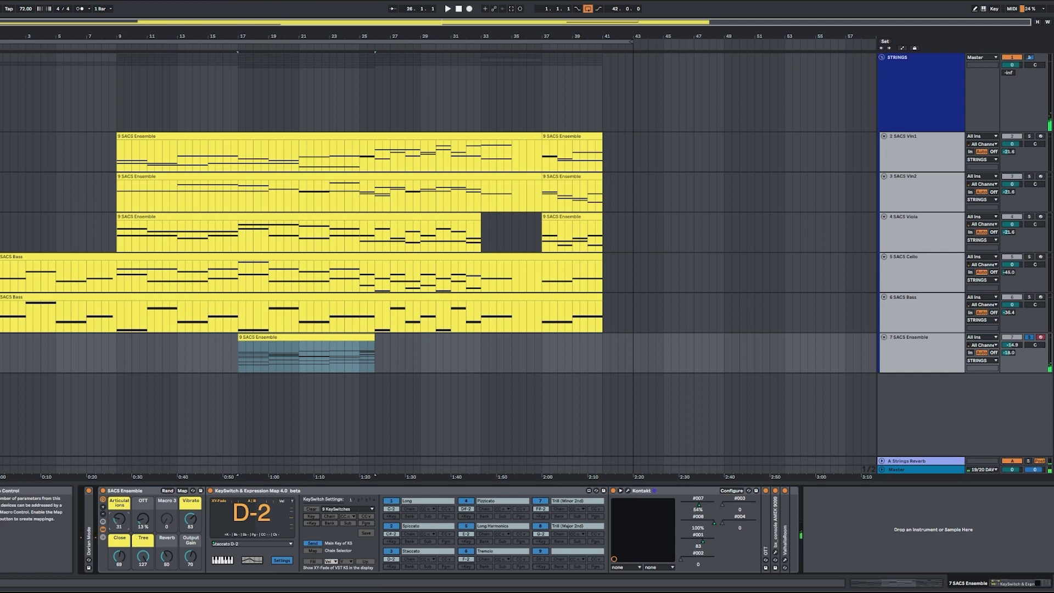
mouse_move(119, 519)
left_mouse_down()
mouse_move(117, 528)
mouse_move(118, 516)
left_mouse_up()
Lower the Close macro to about 26, reduce Vibrato and return the Articulations macro to Long (C-2).
mouse_move(143, 556)
left_mouse_down()
mouse_move(143, 584)
mouse_move(127, 549)
left_mouse_up()
left_click_drag(142, 560, 190, 544)
mouse_move(191, 518)
left_mouse_down()
mouse_move(191, 539)
mouse_move(191, 515)
left_mouse_up()
left_click_drag(116, 519, 117, 531)
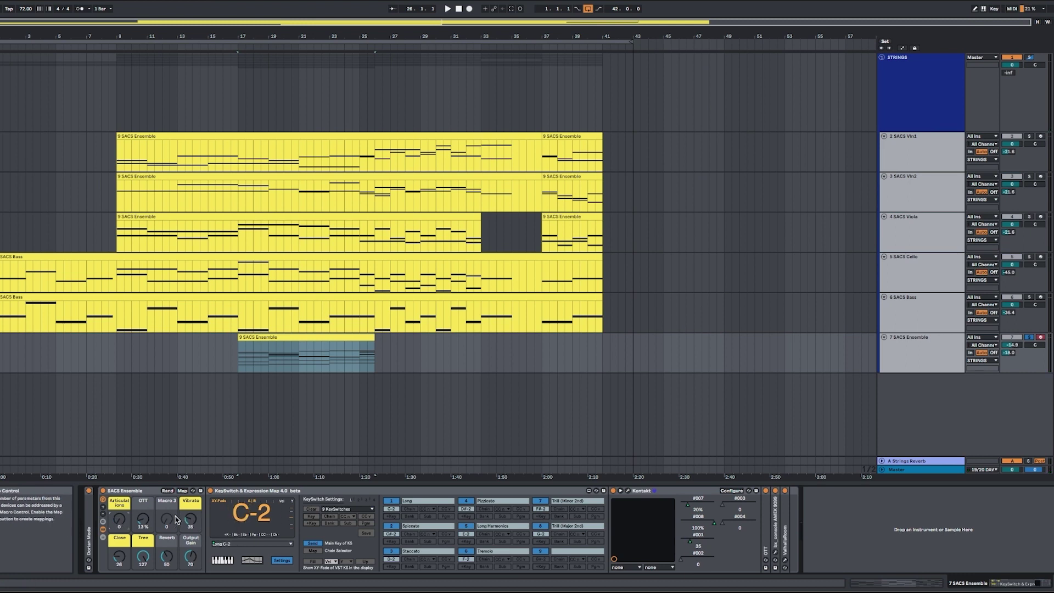
Sweep the Vibrato macro of the SACS Ensemble rack and leave it at 84.
left_click_drag(193, 529, 190, 527)
left_click_drag(191, 526, 191, 517)
left_click_drag(191, 519, 190, 516)
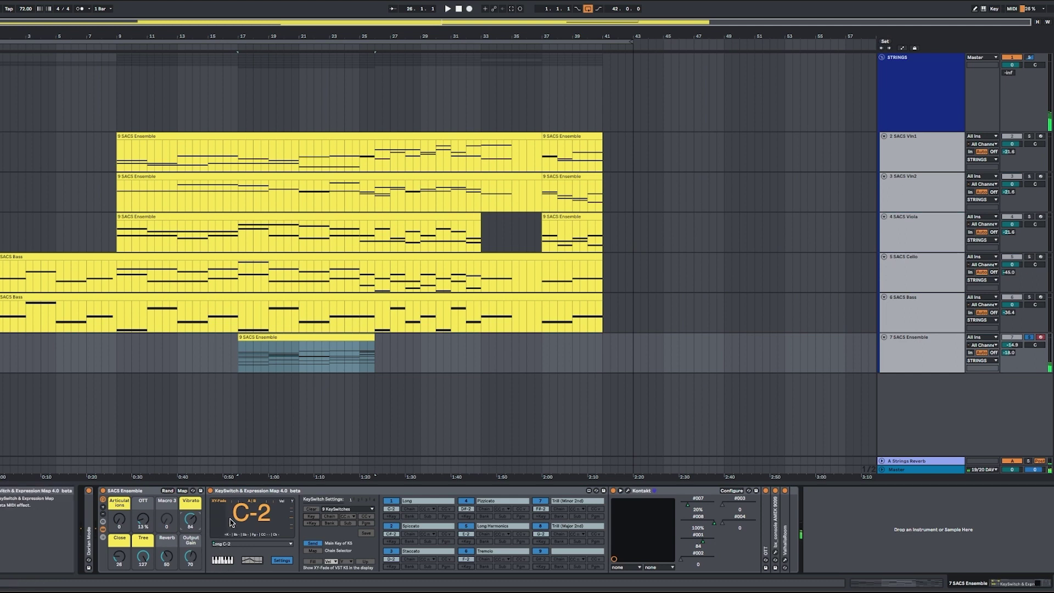
Fold the KeySwitch device, reopen the Kontakt window to compare the simple and advanced views of f - Ensembles, and close it.
double_click(246, 494)
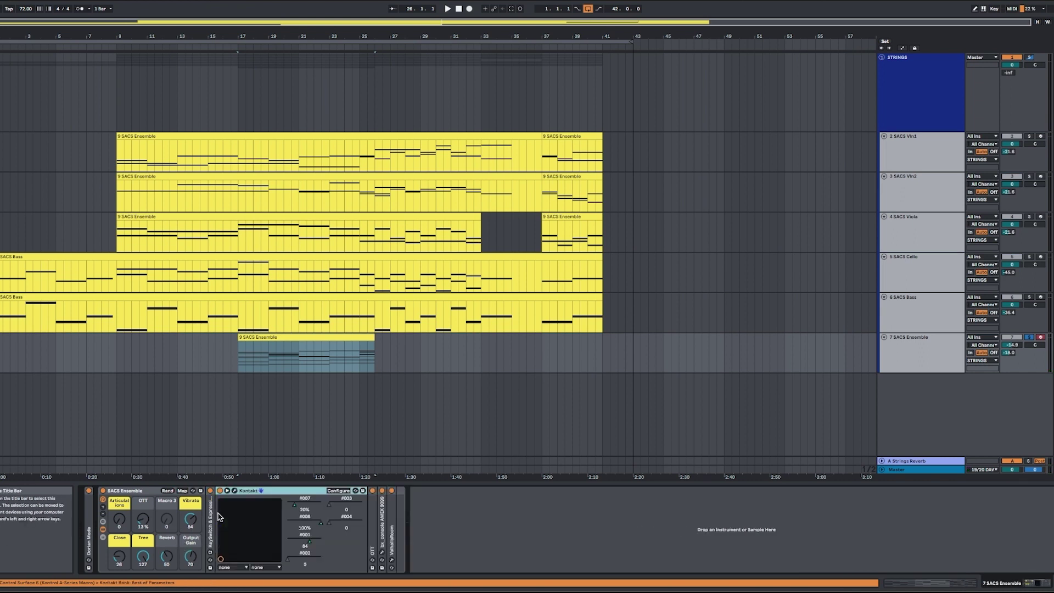
left_click(234, 491)
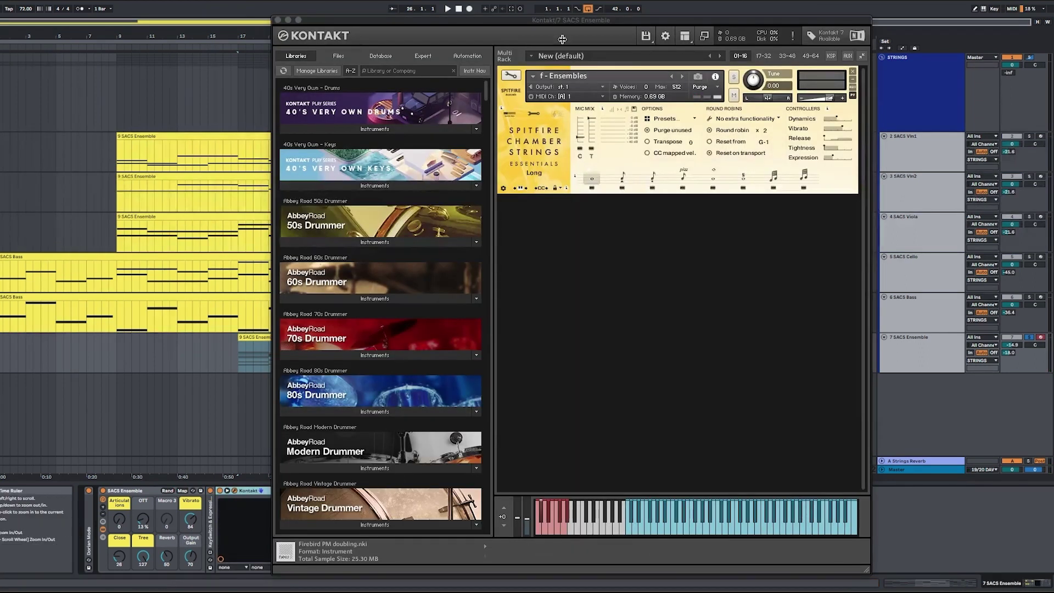
left_click_drag(568, 22, 507, 13)
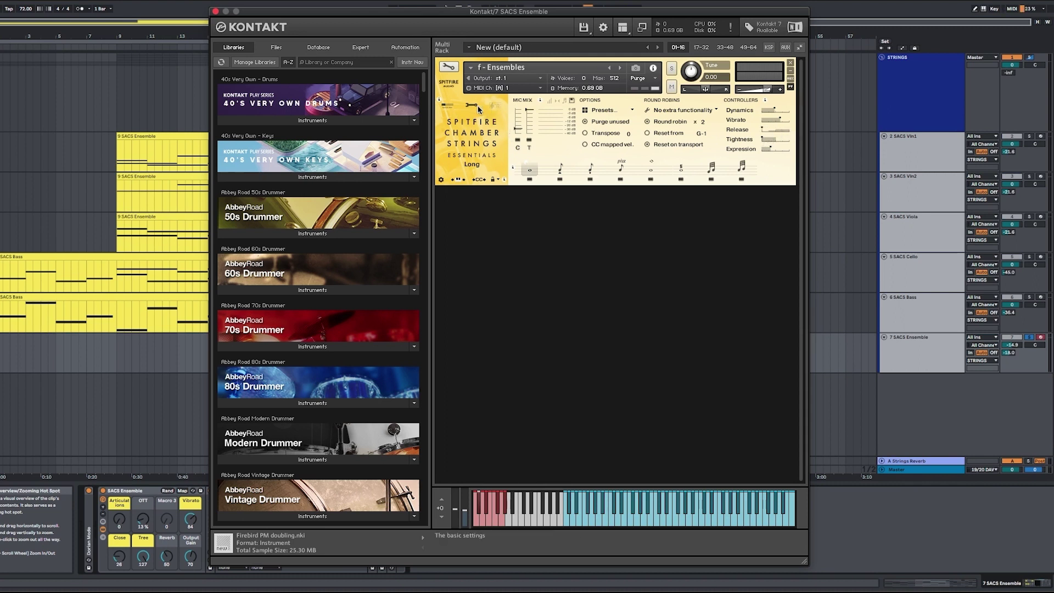
left_click(449, 107)
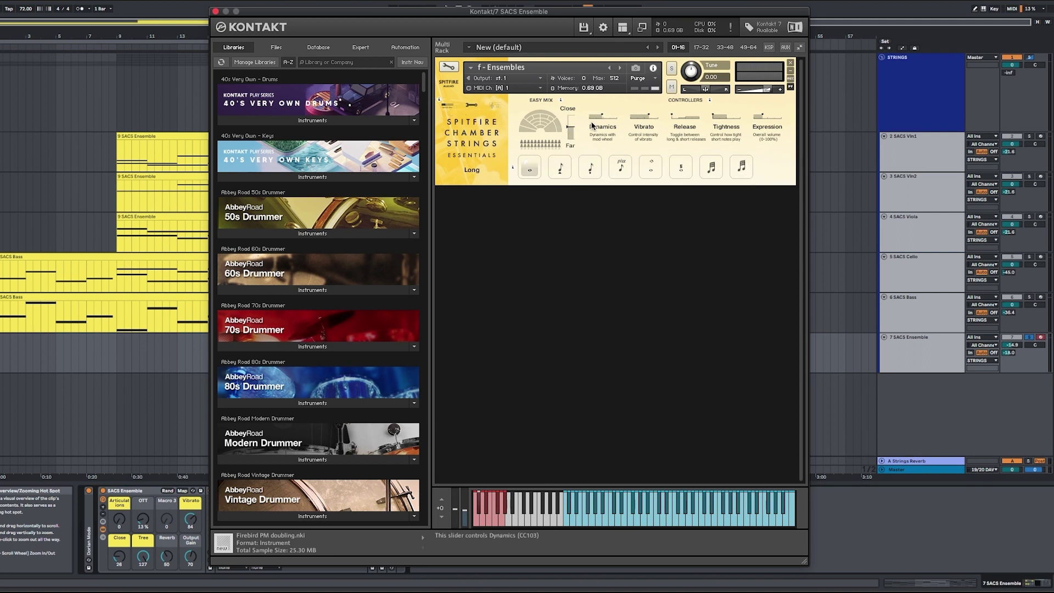
left_click(604, 146)
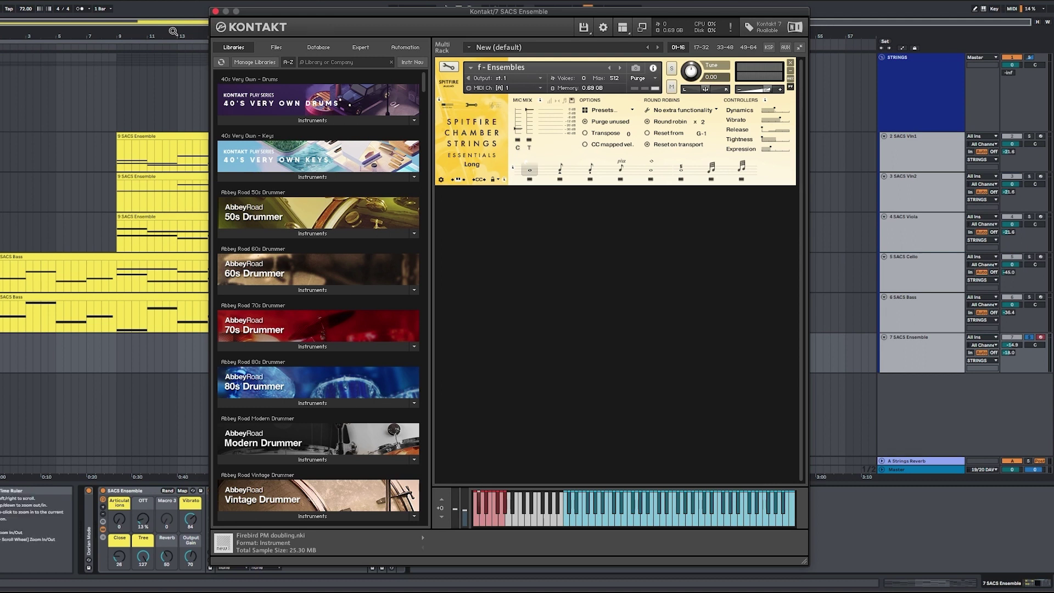
left_click(216, 11)
Clear the SACS Ensemble solo and place the insert marker at bar 45 in the empty area of the SACS Cello track.
left_click(512, 357)
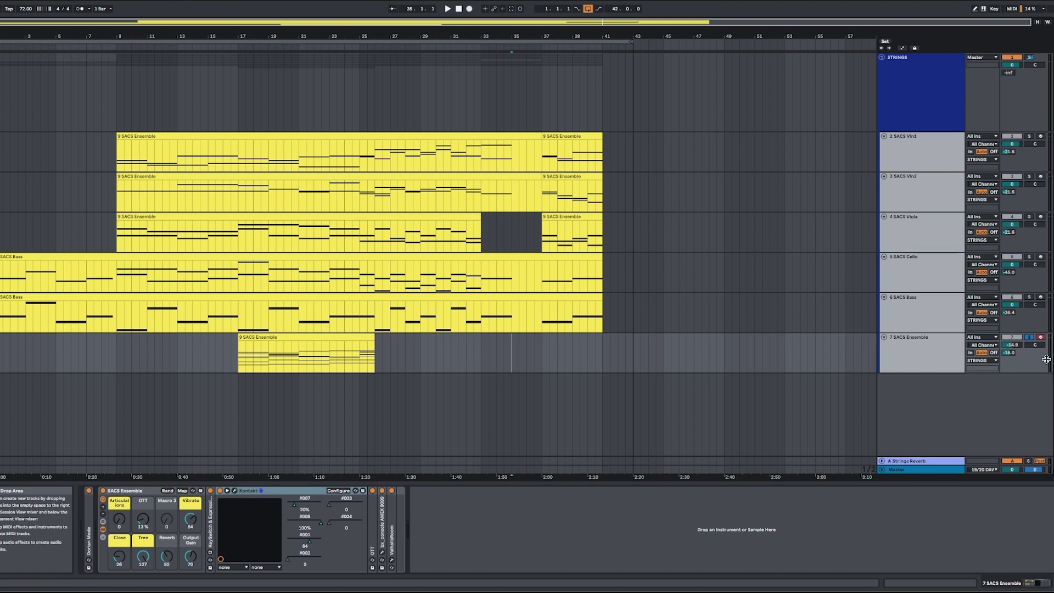
left_click(666, 279)
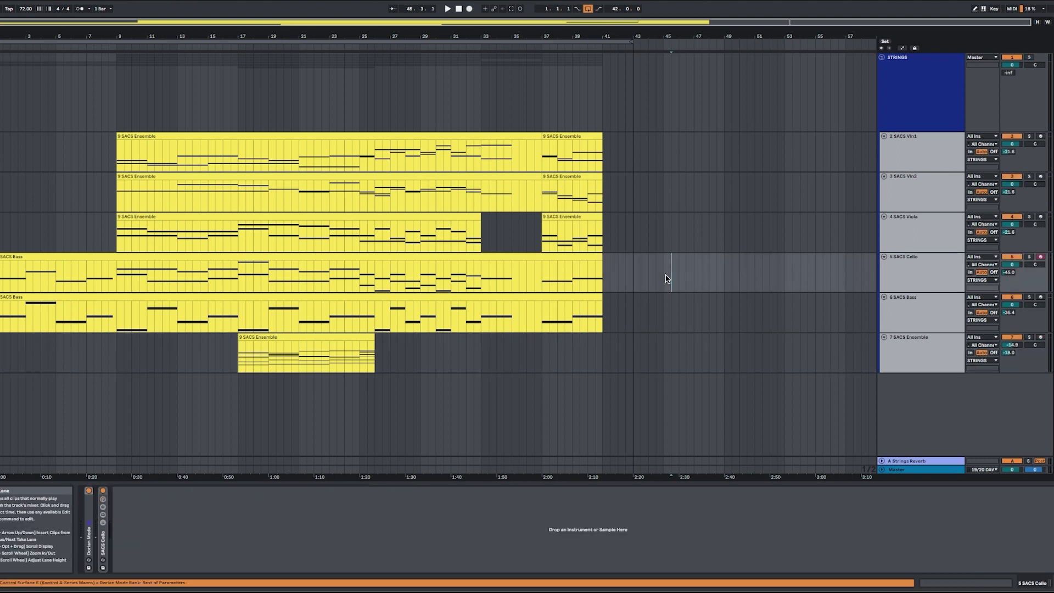